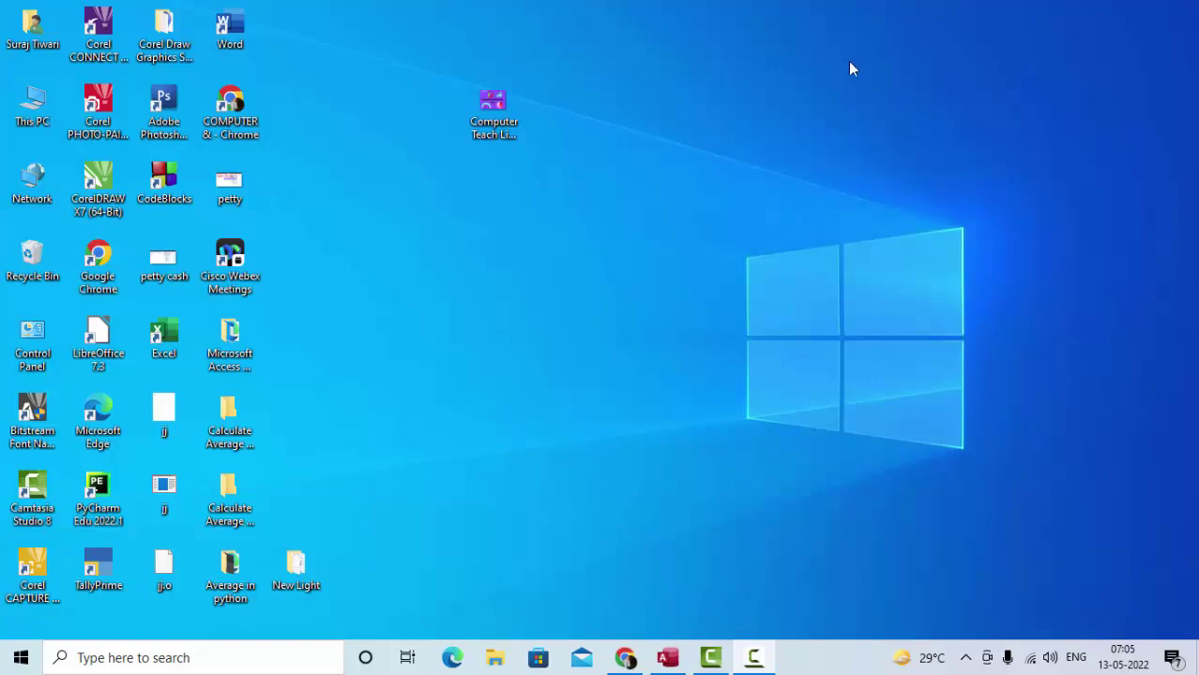
Refresh the desktop four times from its right-click menu
right_click(672, 95)
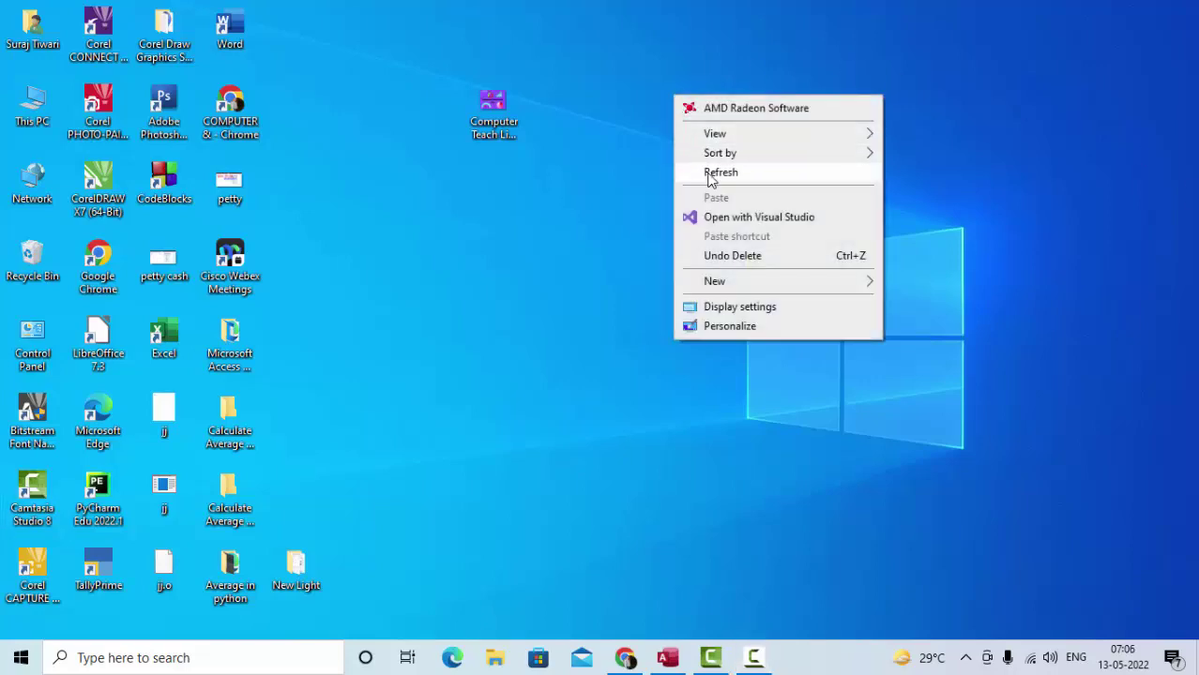
left_click(705, 170)
right_click(708, 122)
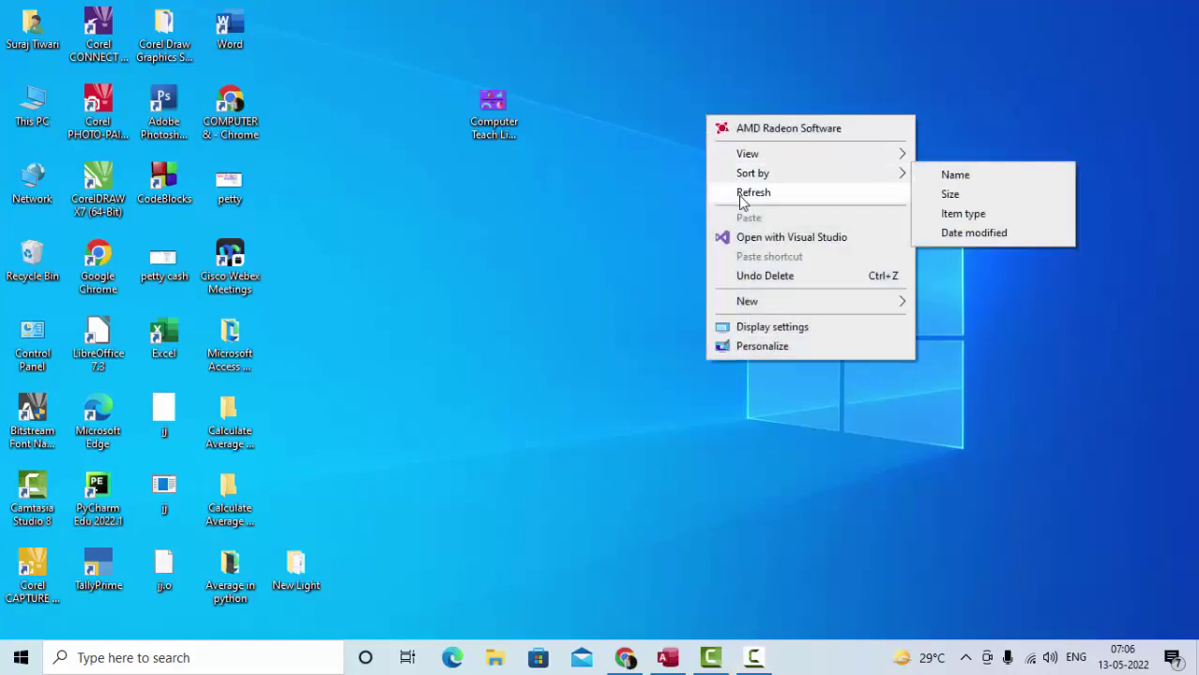
left_click(743, 192)
right_click(717, 75)
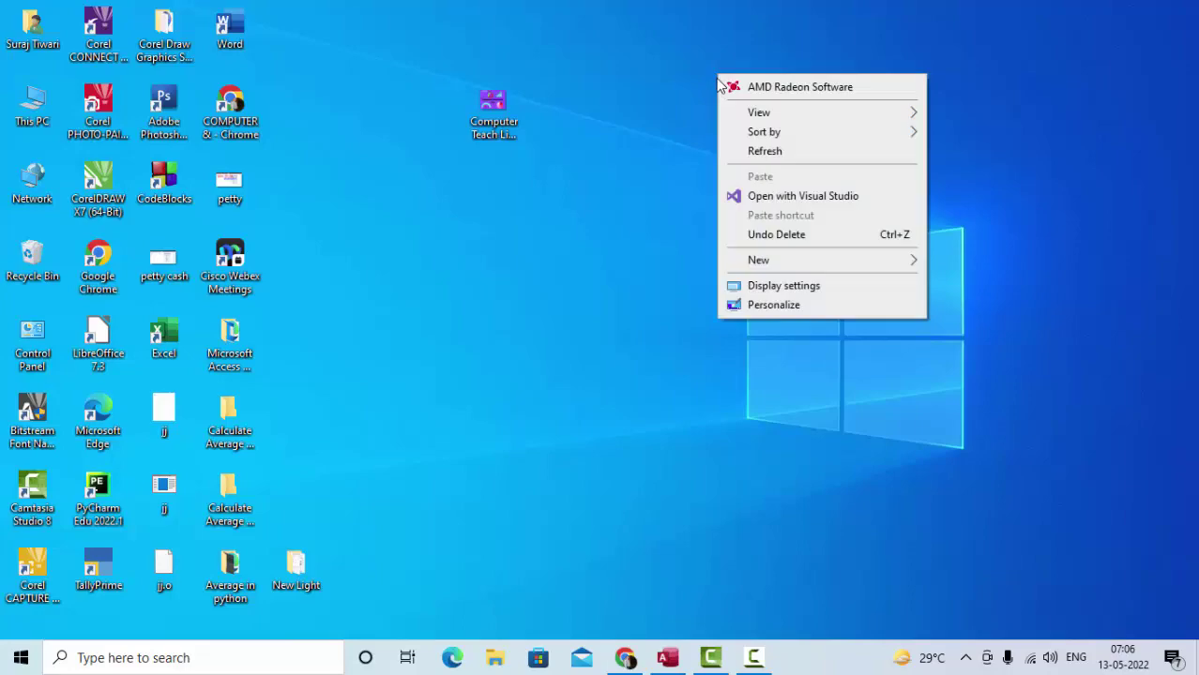
left_click(758, 150)
right_click(746, 130)
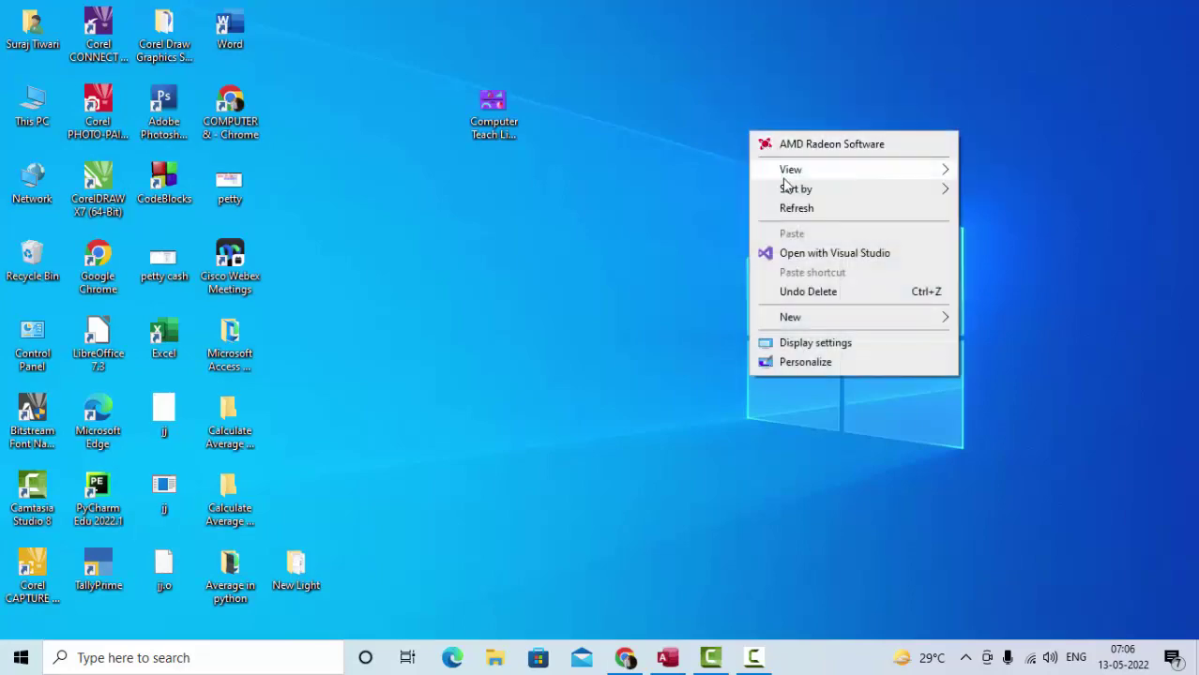
left_click(788, 210)
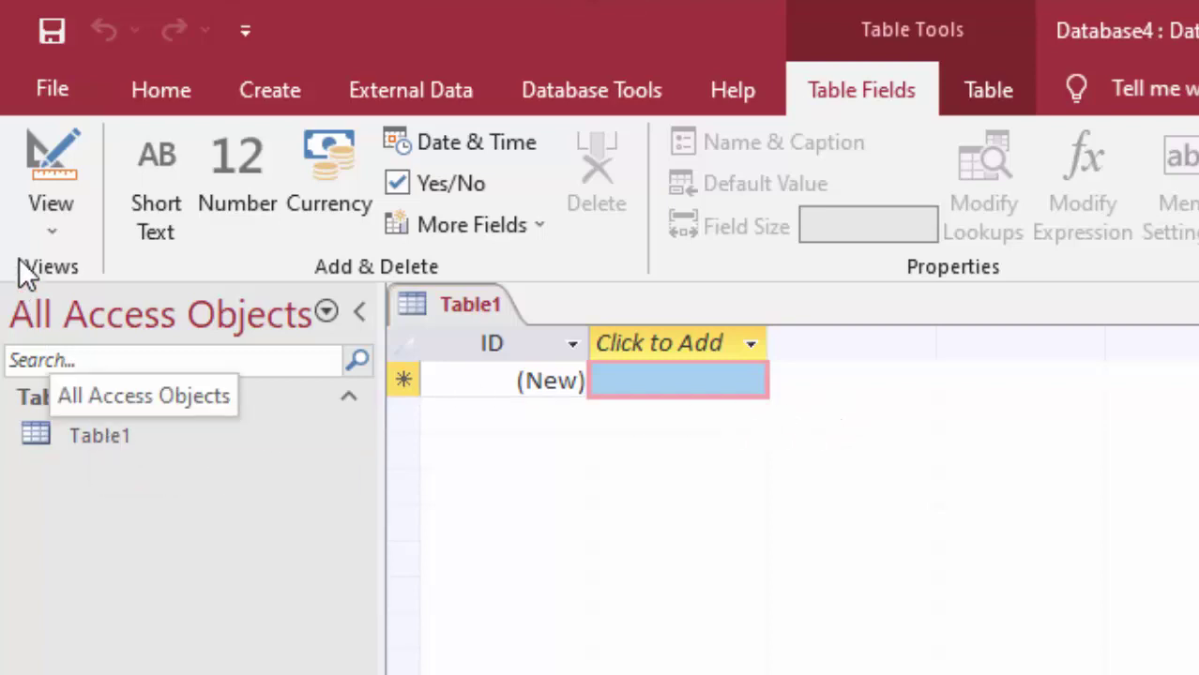
Switch the new table to Design View and save it as 'Class 10'
left_click(51, 227)
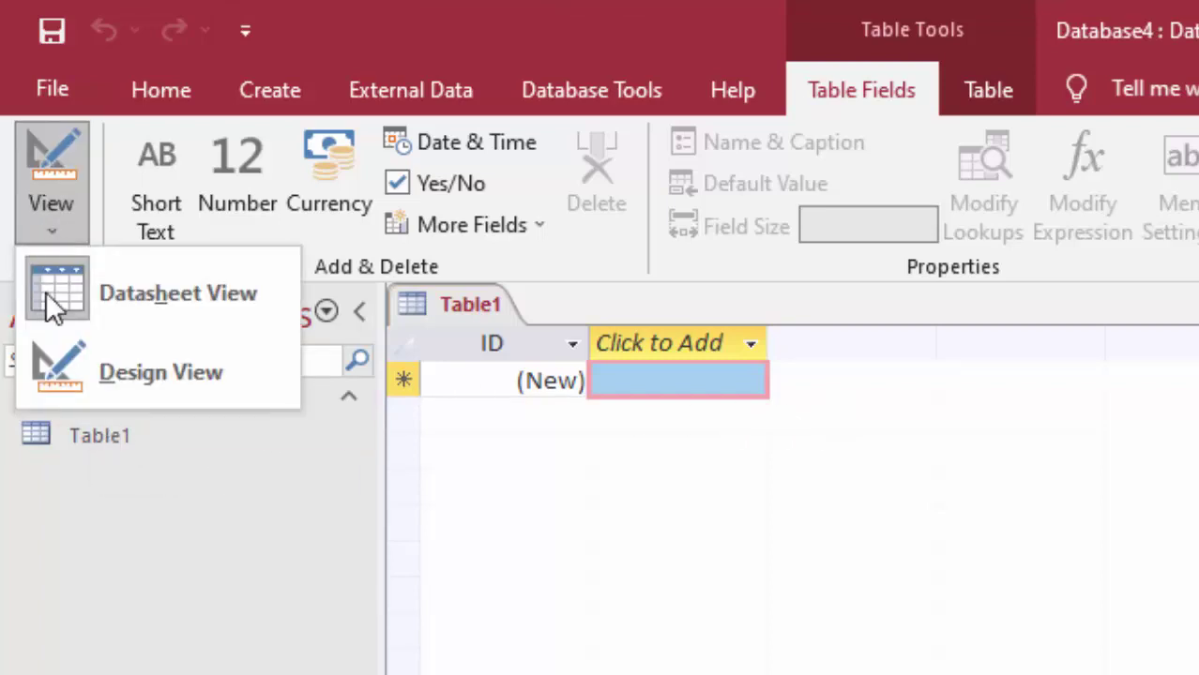
left_click(83, 373)
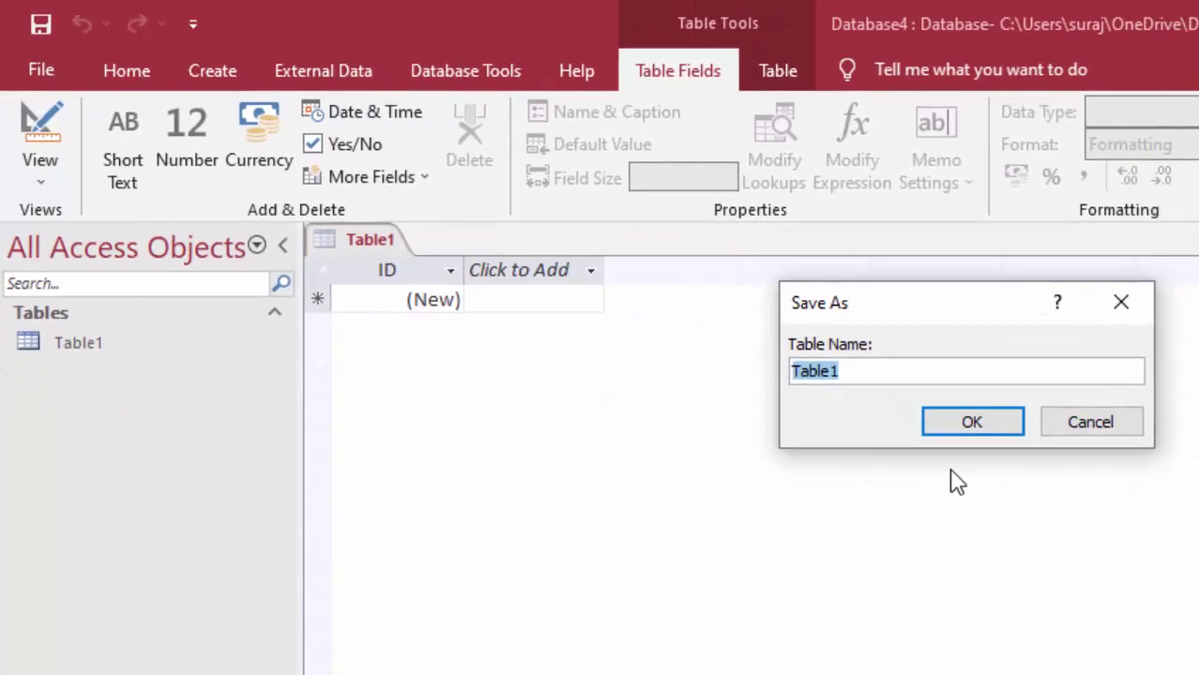
key("BackSpace")
type("Unit test")
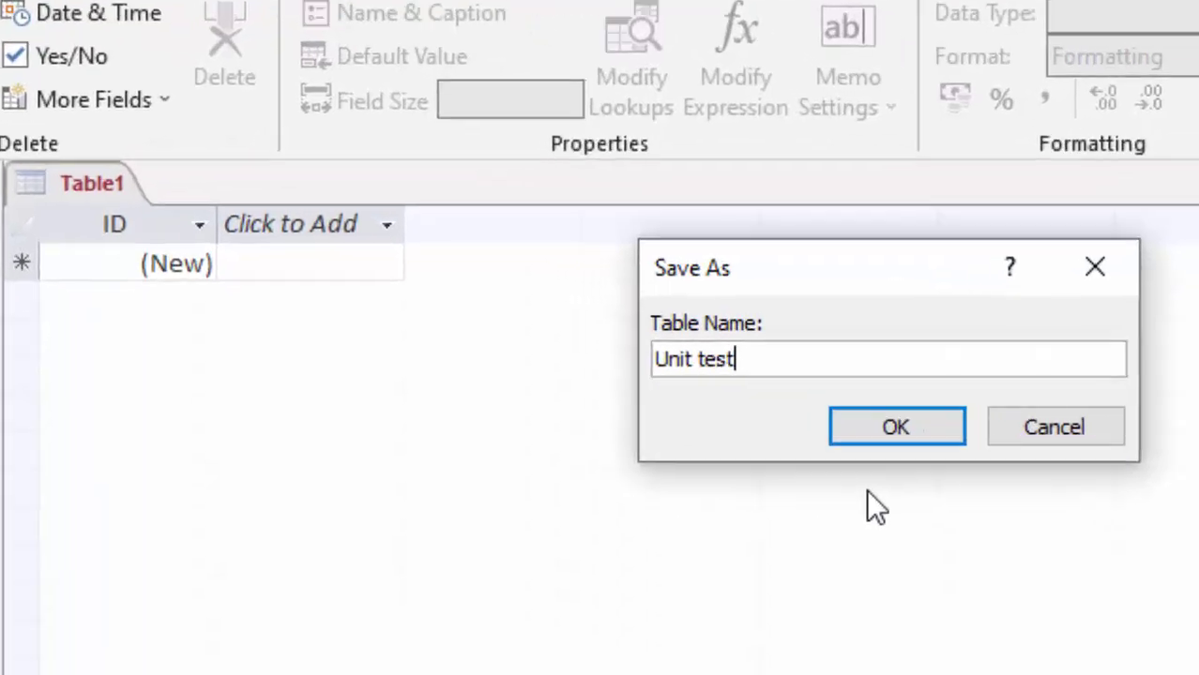
key("BackSpace")
key("BackSpace")
key("BackSpace")
key("BackSpace")
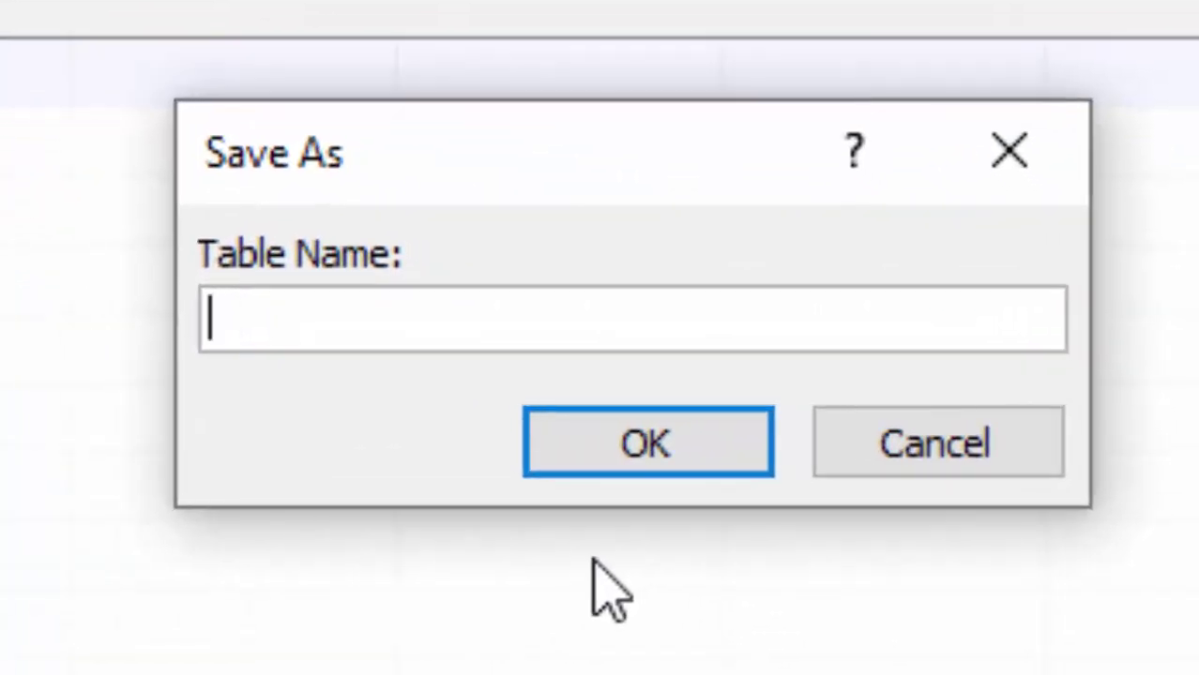
type("Clas")
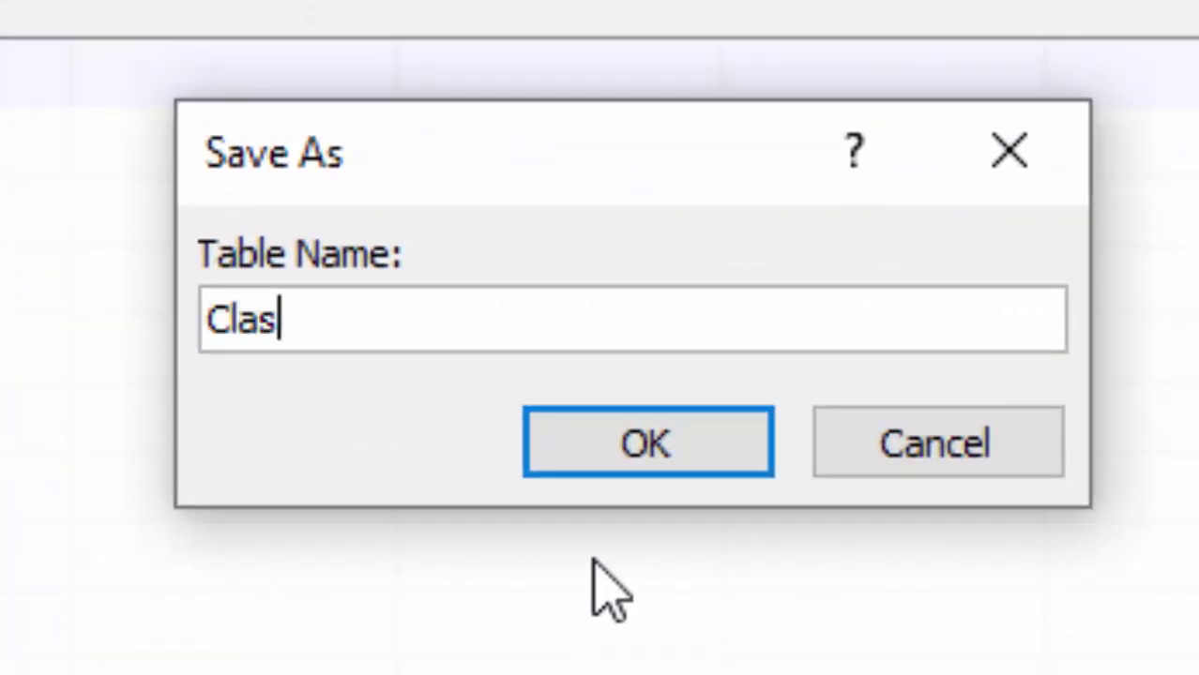
type("s 10")
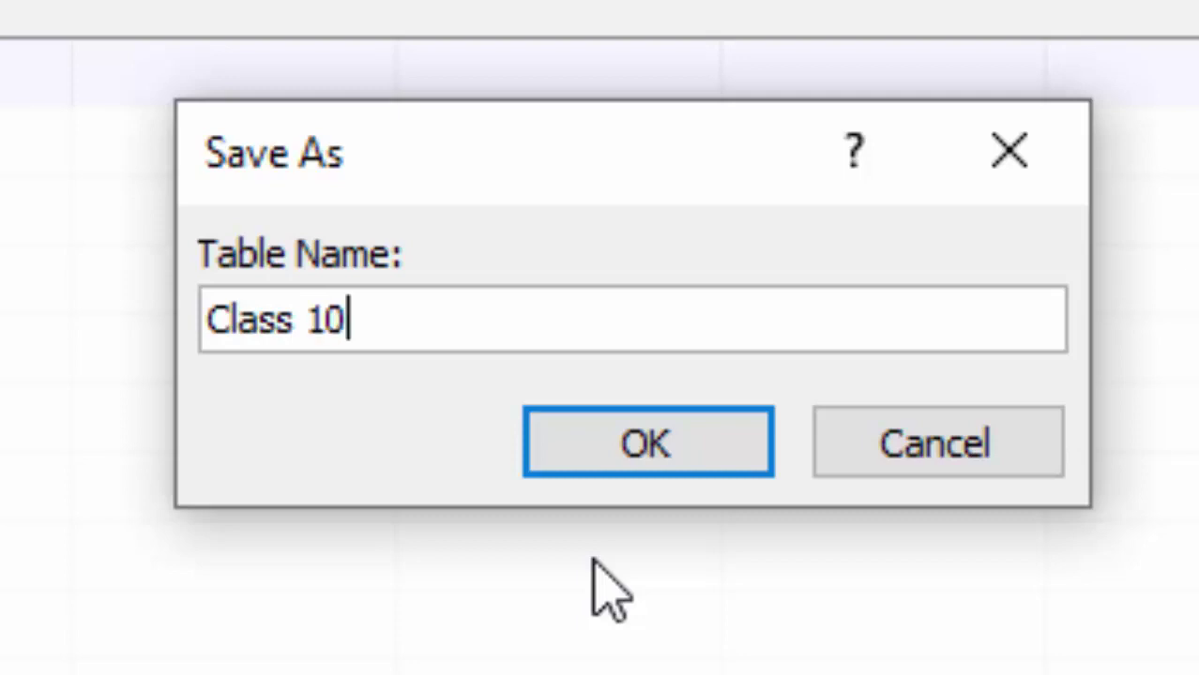
key("Return")
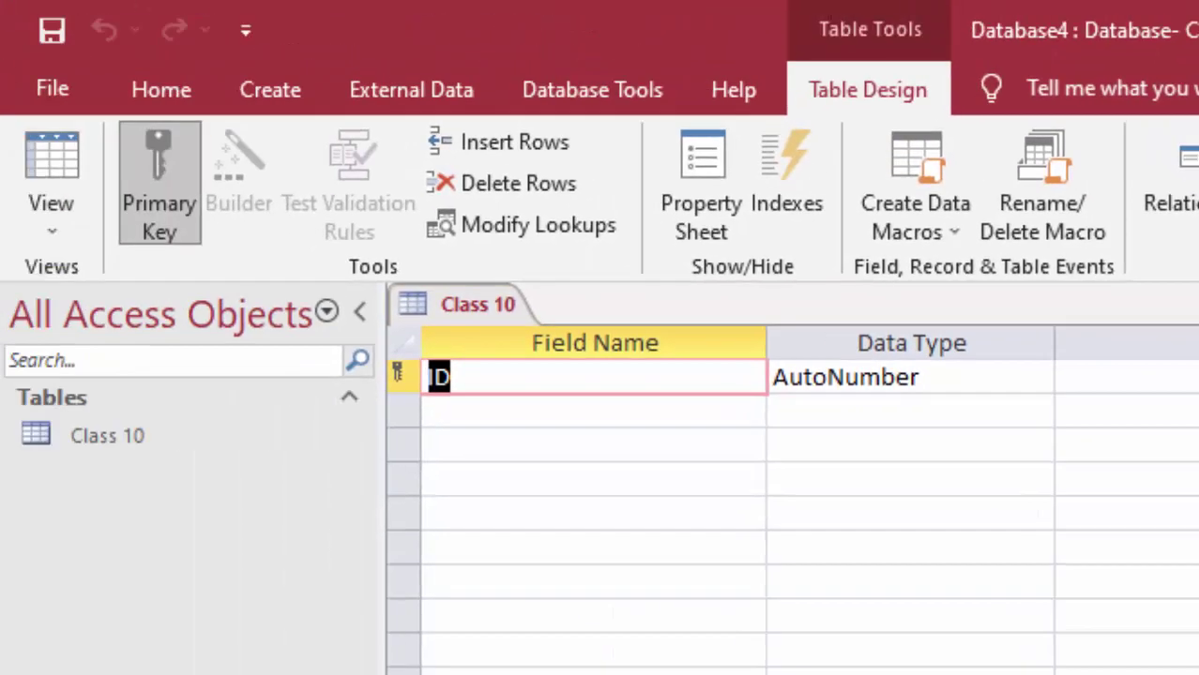
Rename the ID field to Roll number and keep it as AutoNumber
key("BackSpace")
type("R")
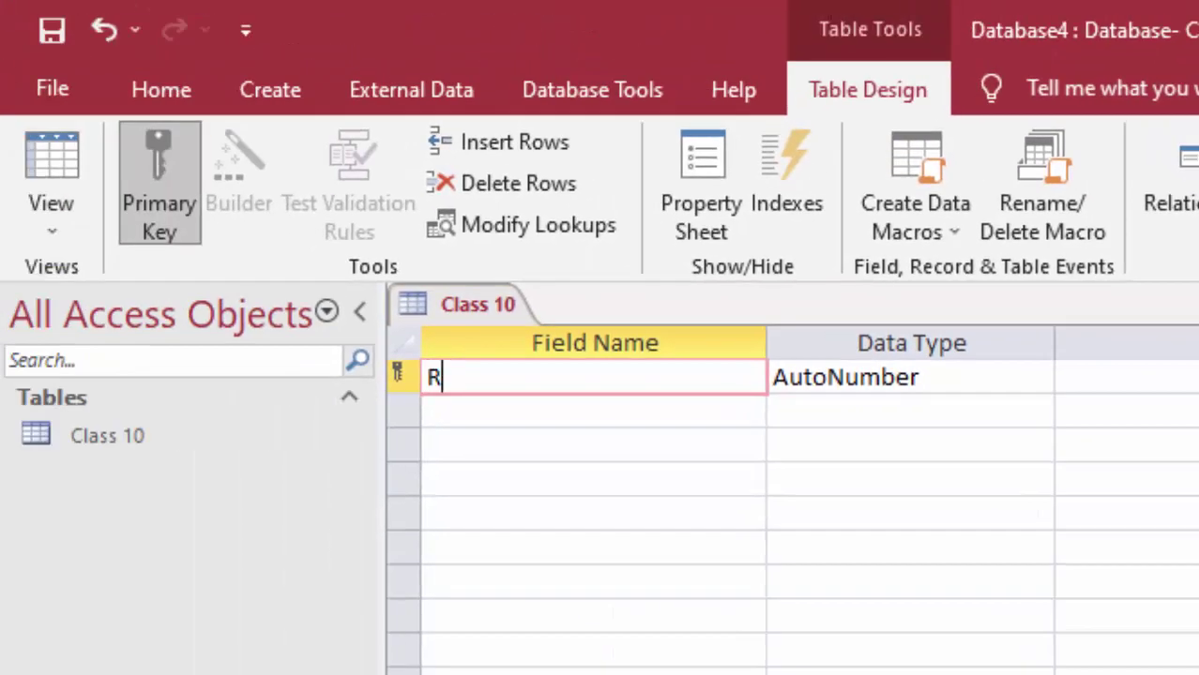
type("oll n")
type("umber")
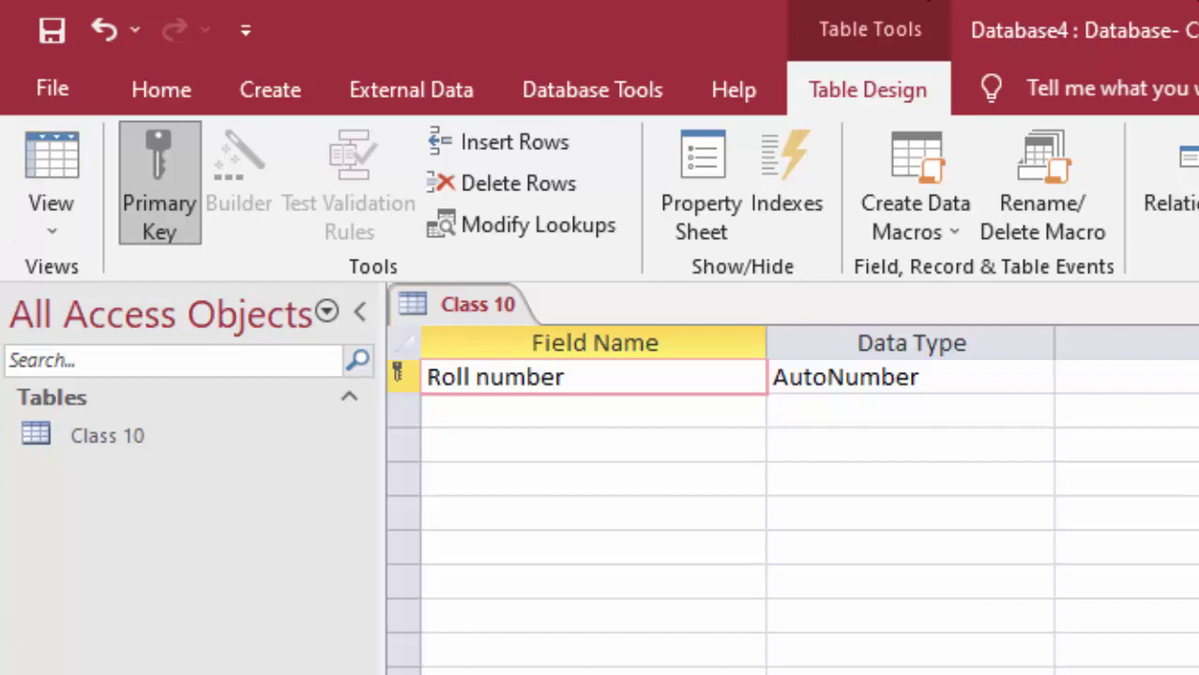
left_click(1023, 373)
left_click(1037, 378)
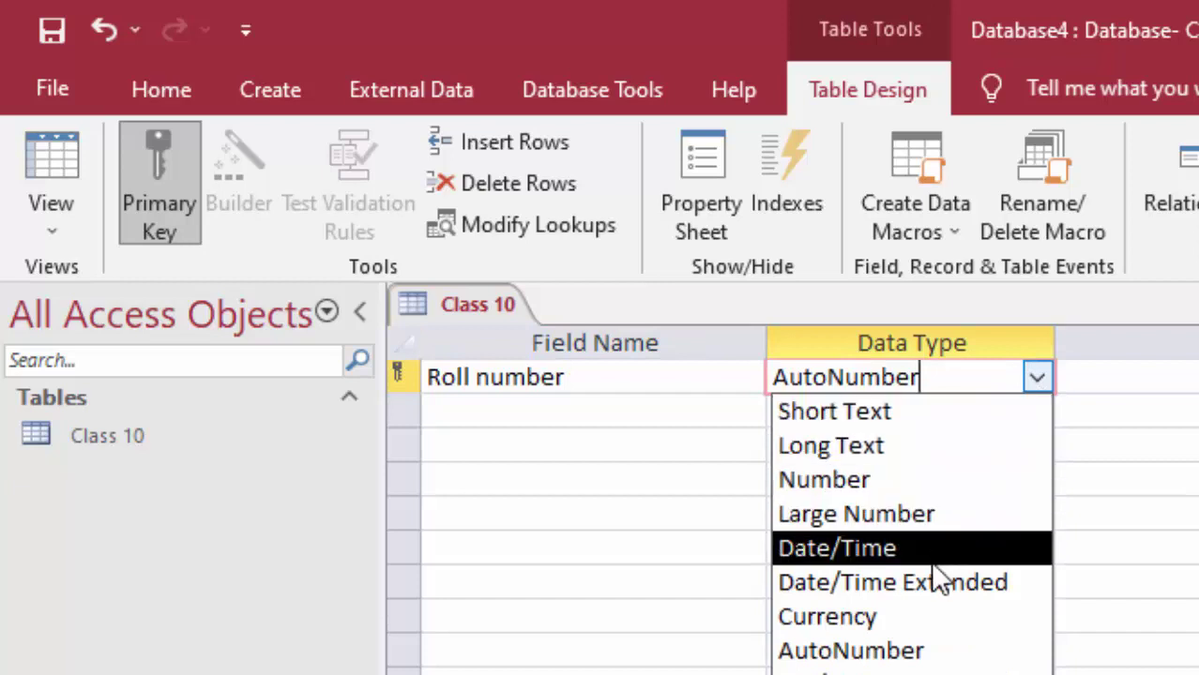
left_click(927, 654)
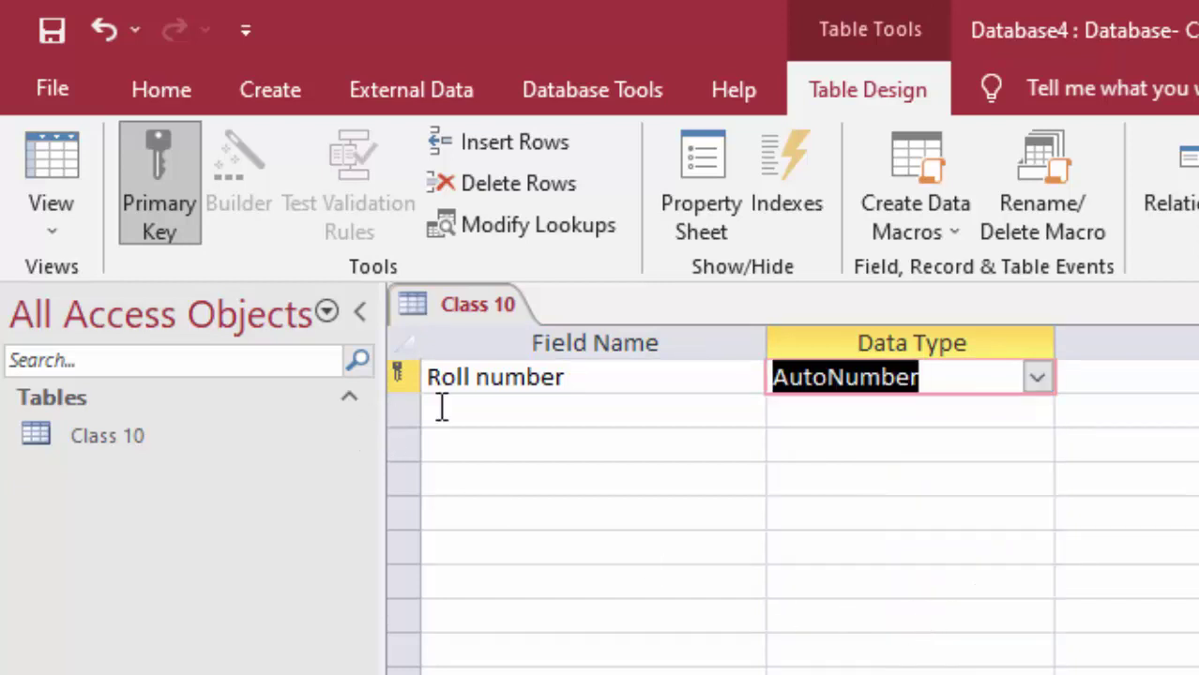
Add a Short Text Name of Student field and save into datasheet view
left_click(490, 413)
type("N")
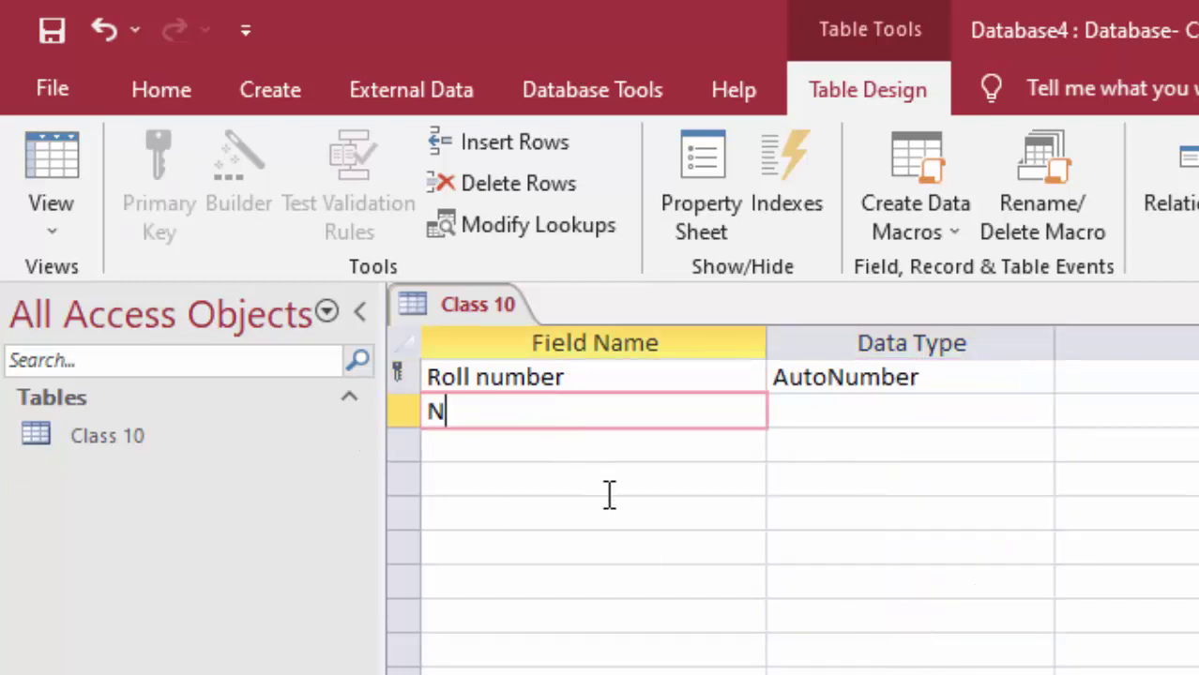
type("ame o")
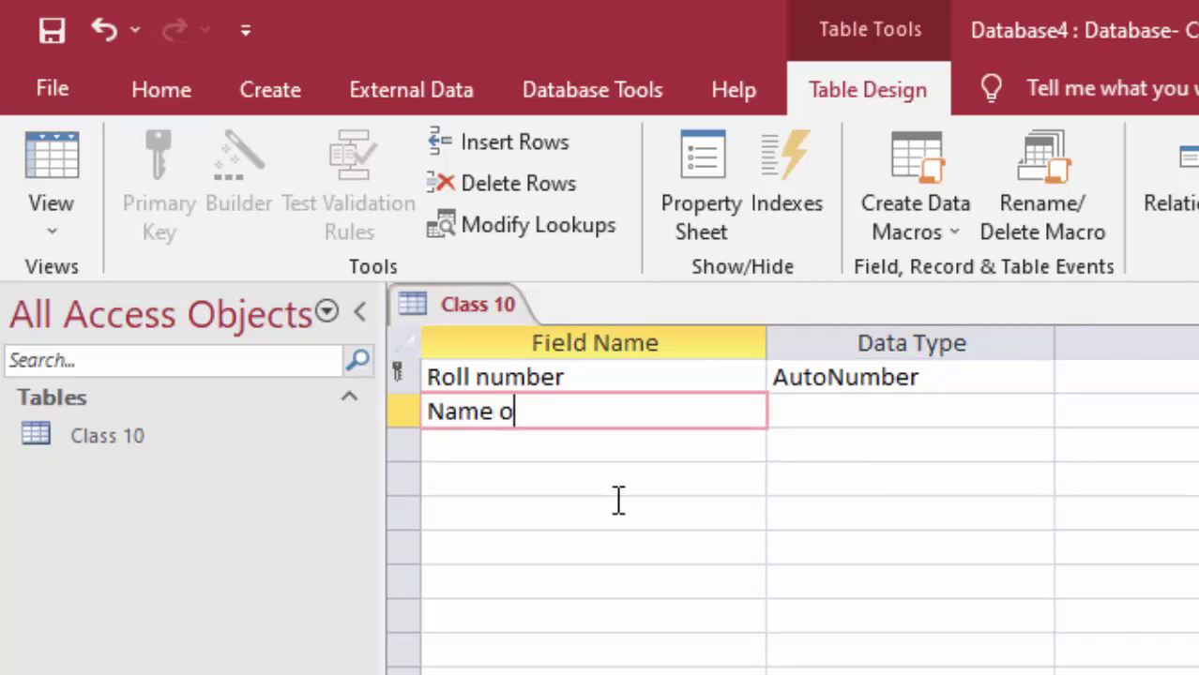
type("f St")
type("udent")
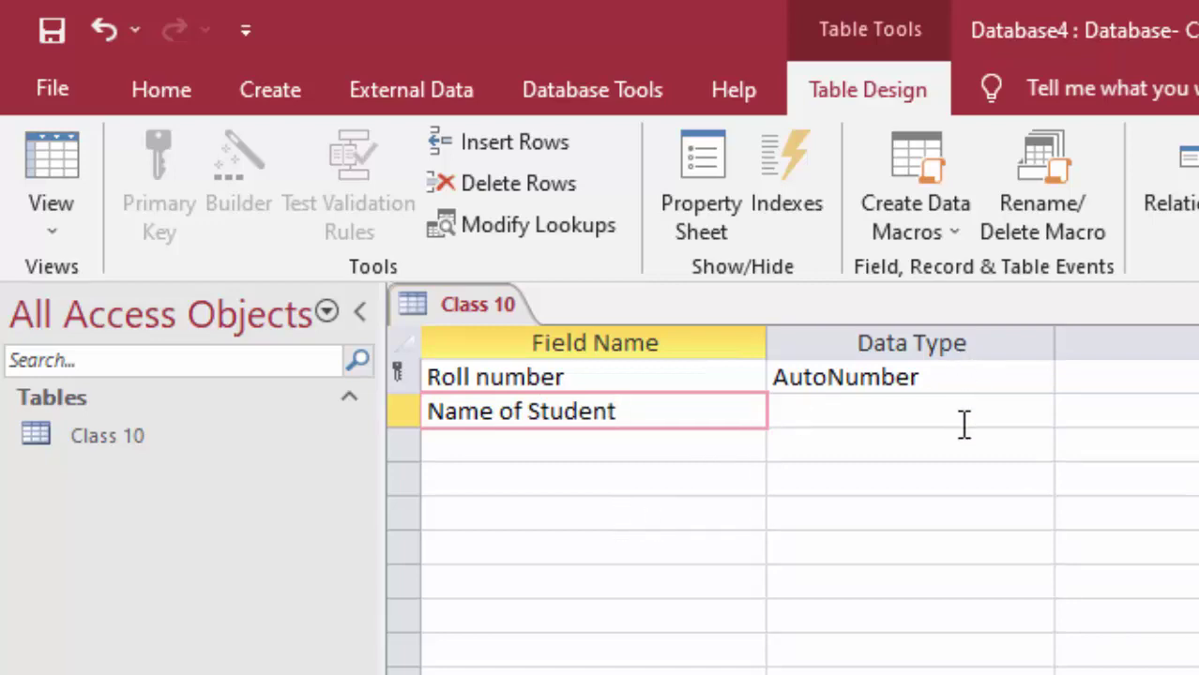
left_click(964, 424)
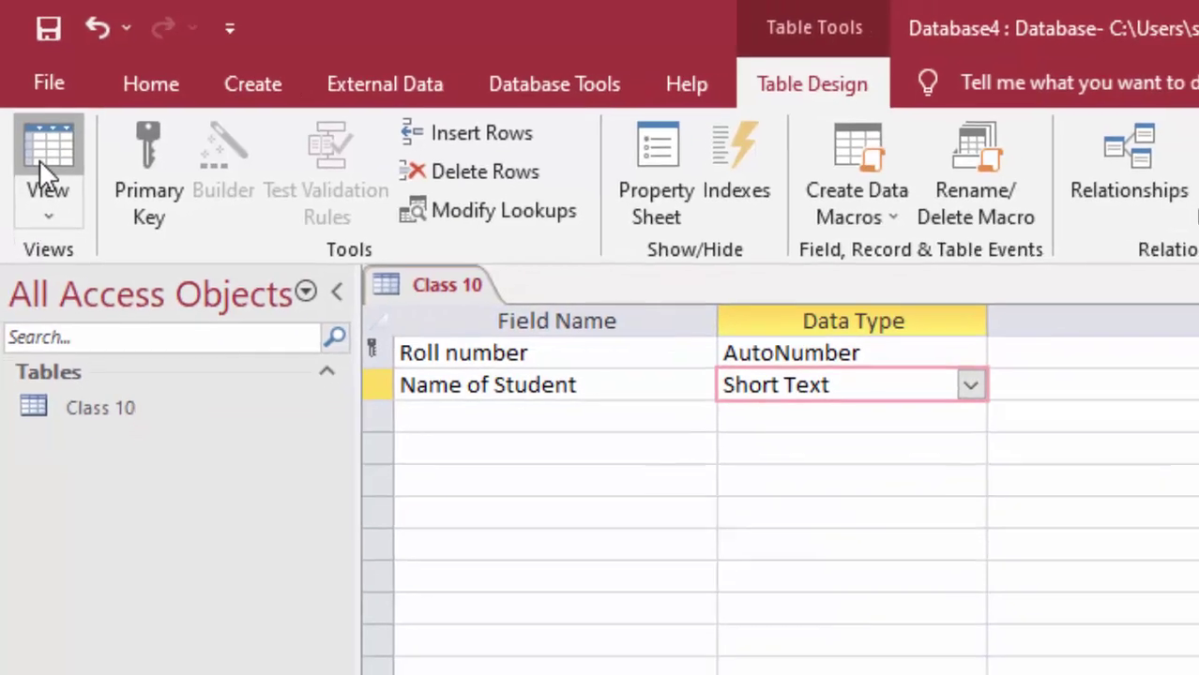
left_click(40, 160)
left_click(851, 593)
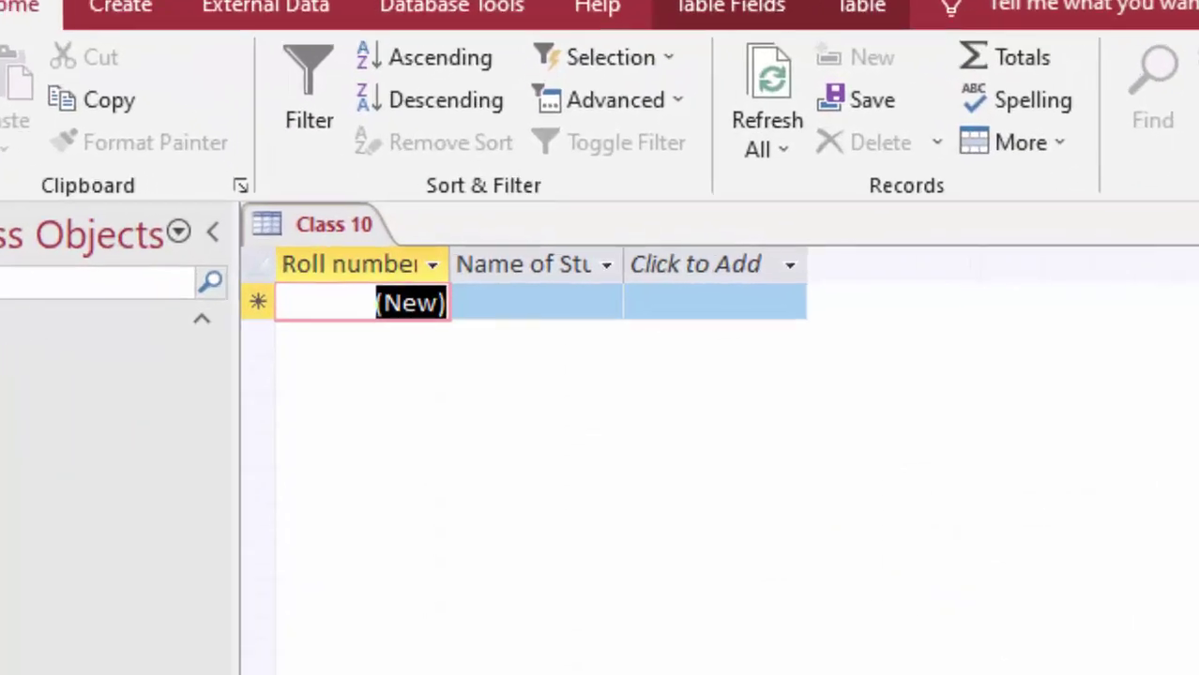
Widen the Roll number and Name of Student columns and enter the first student, Ram
left_click_drag(623, 265, 755, 353)
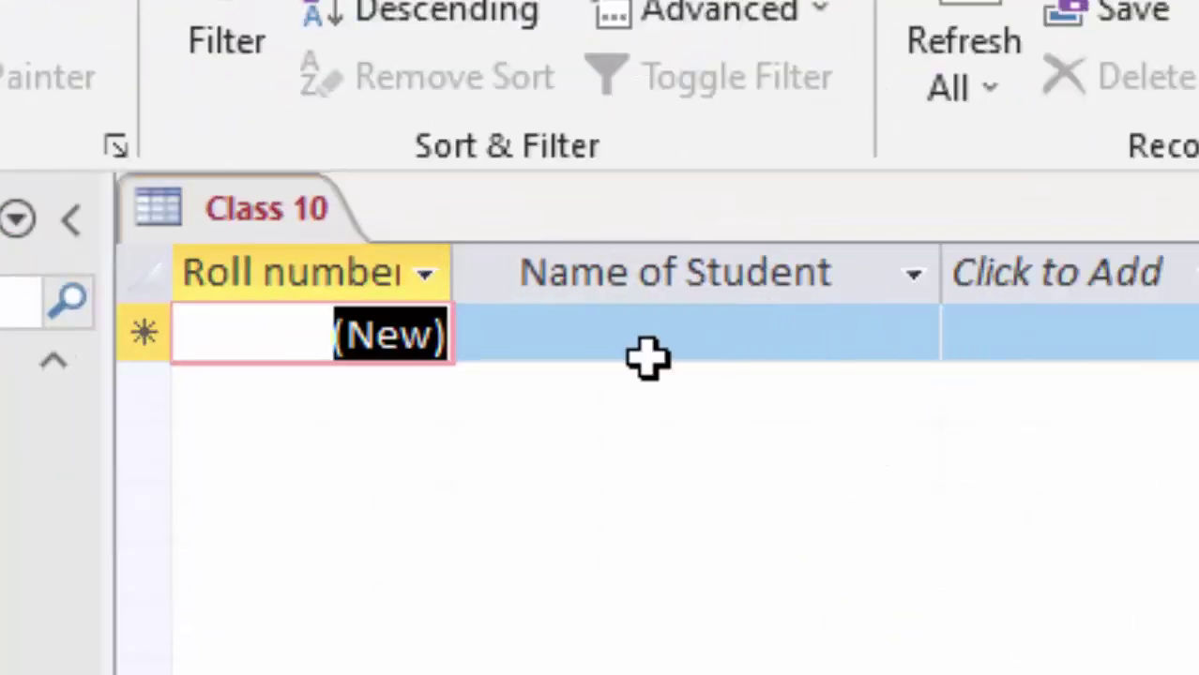
left_click_drag(463, 267, 524, 294)
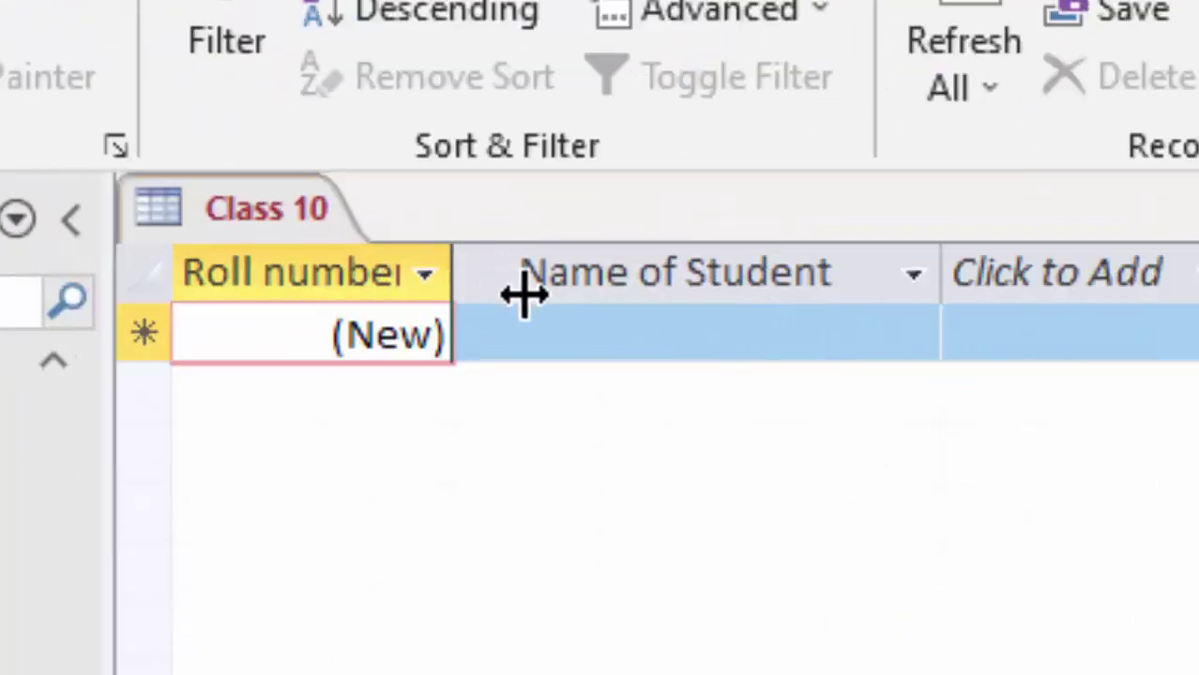
left_click(645, 347)
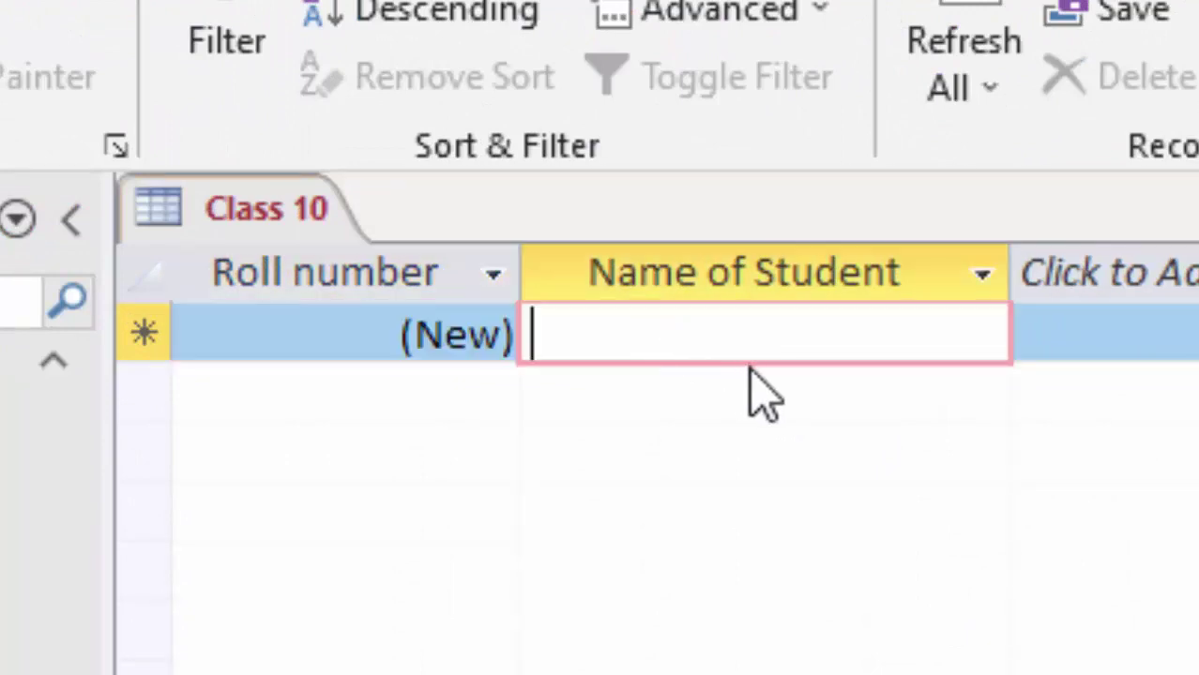
type("Ram")
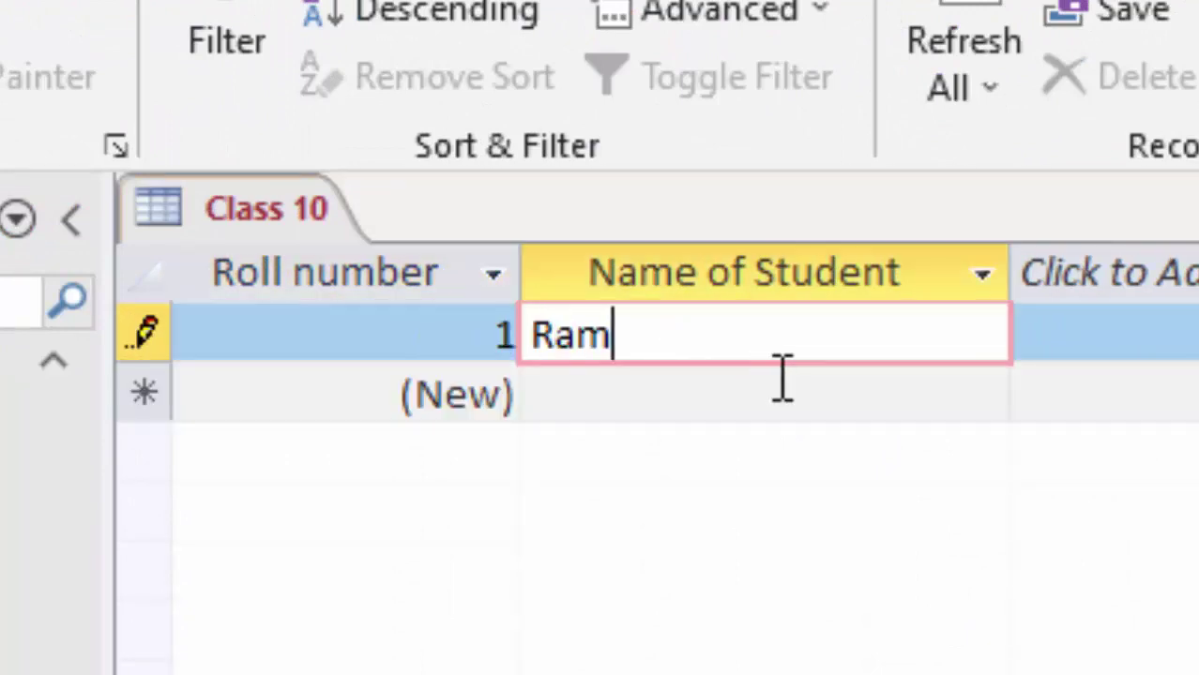
key("Tab")
key("Tab")
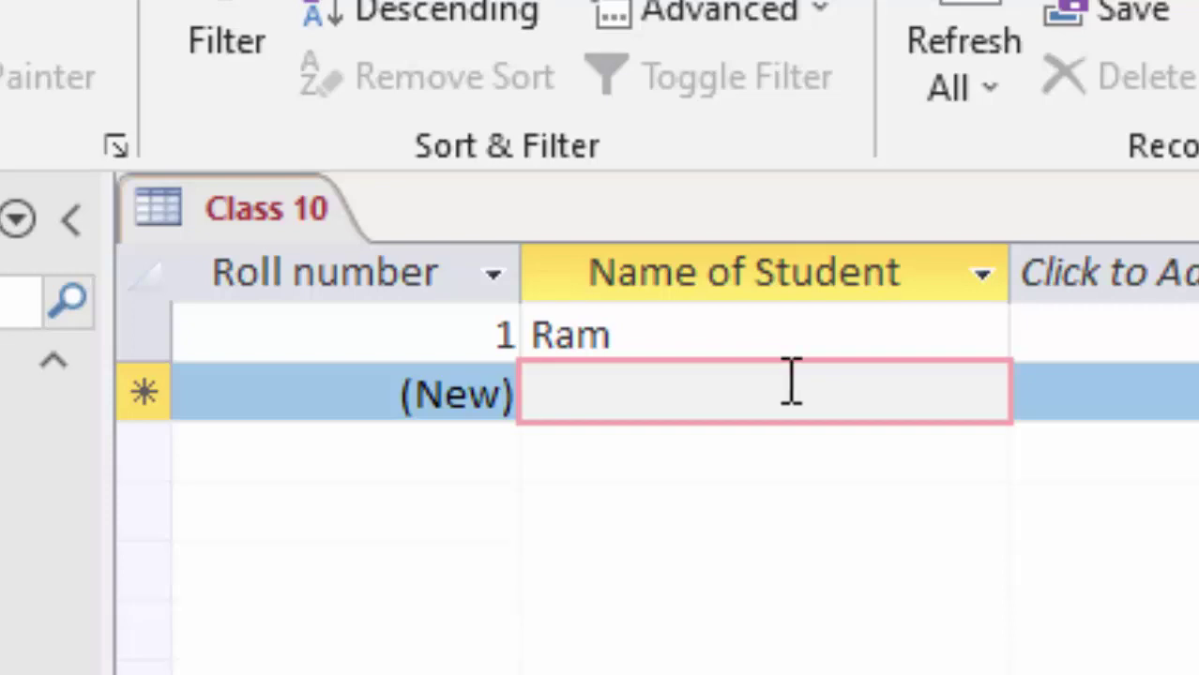
Enter Shyam, Gaurav, Sumit, Amit and Rajesh, then save the records
type("Shyam")
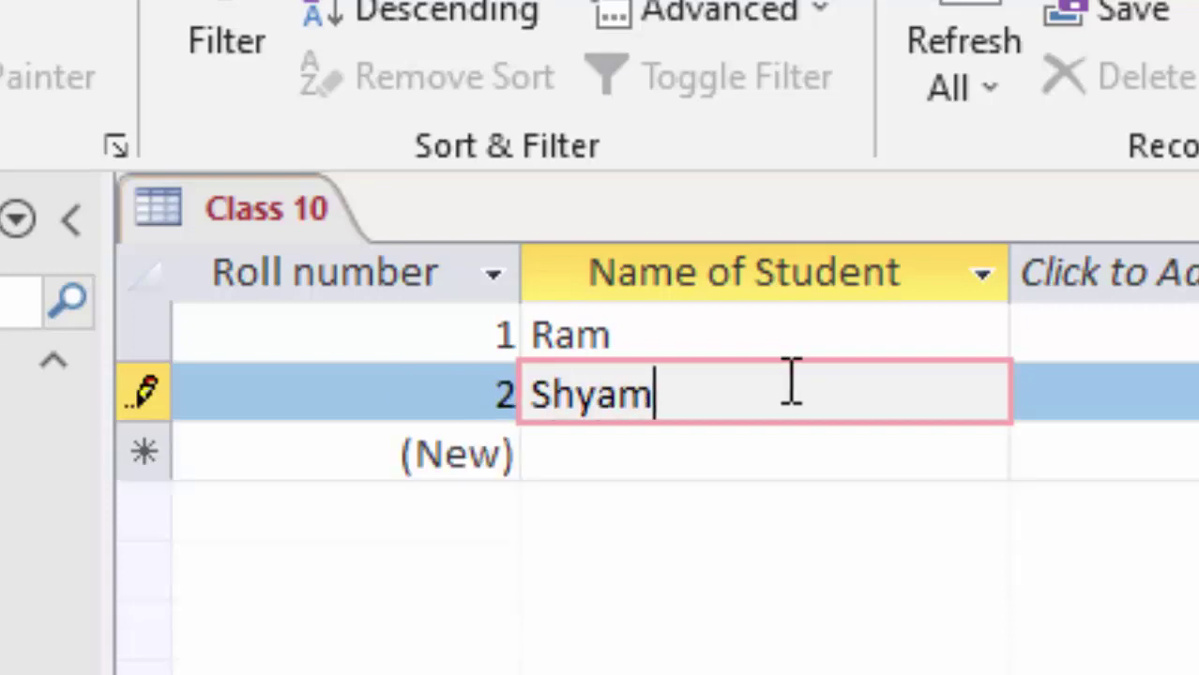
key("Tab")
key("Tab")
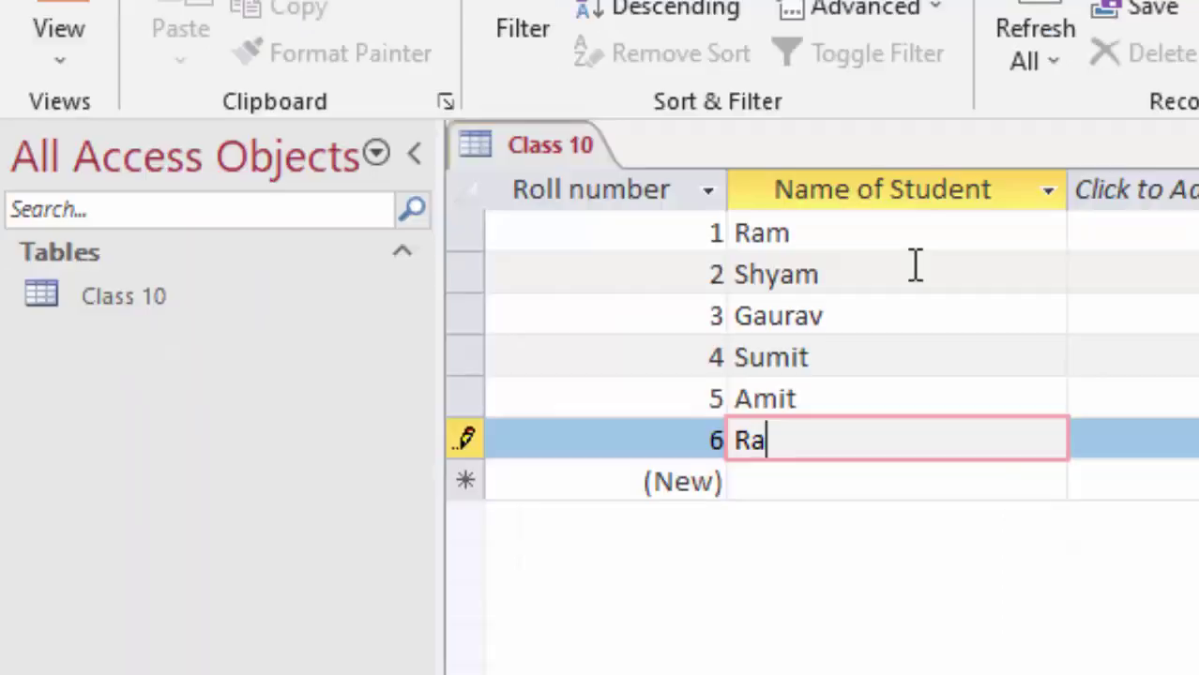
type("jes")
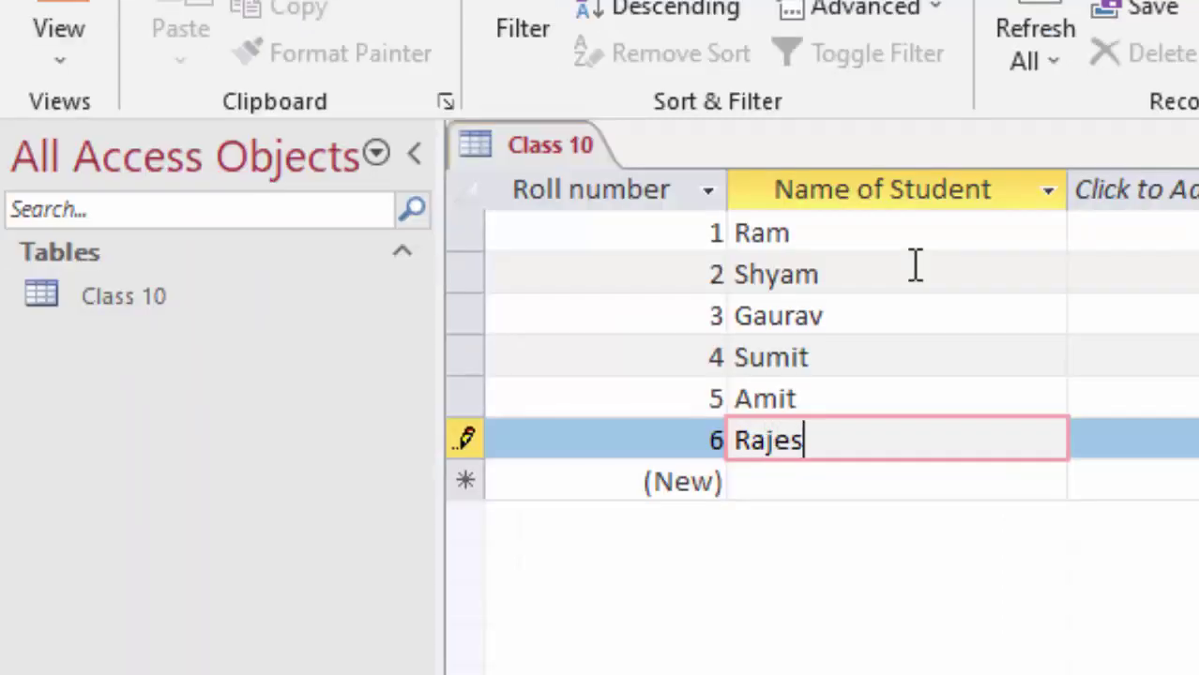
type("h")
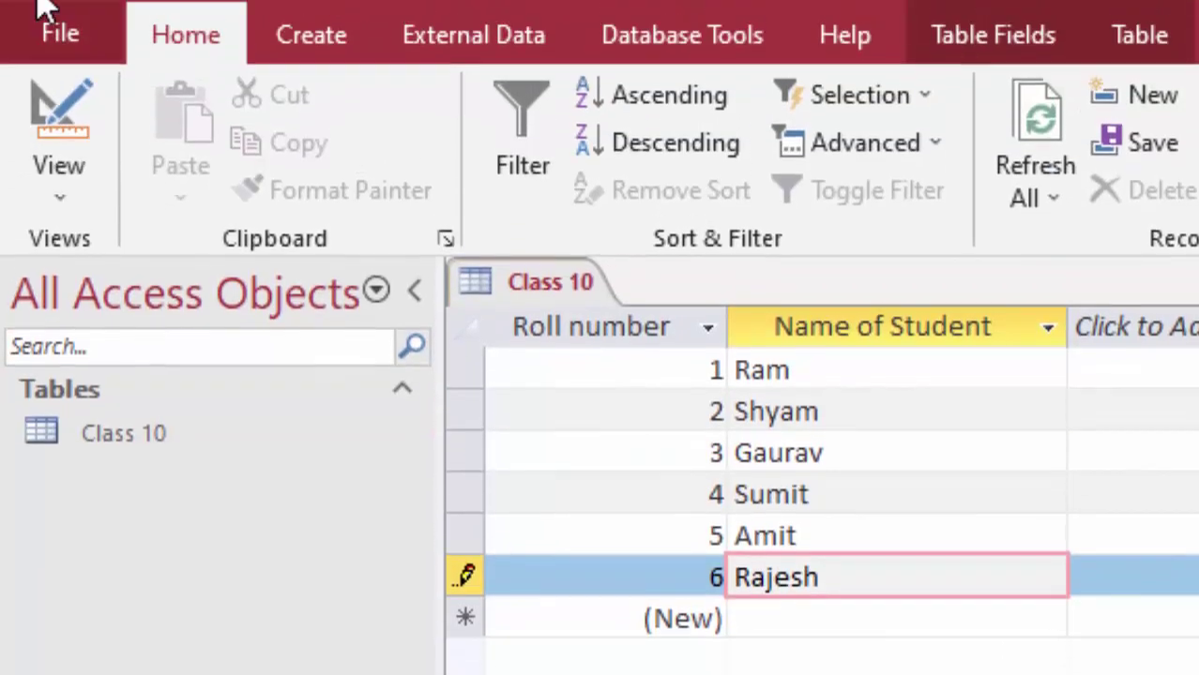
left_click(57, 35)
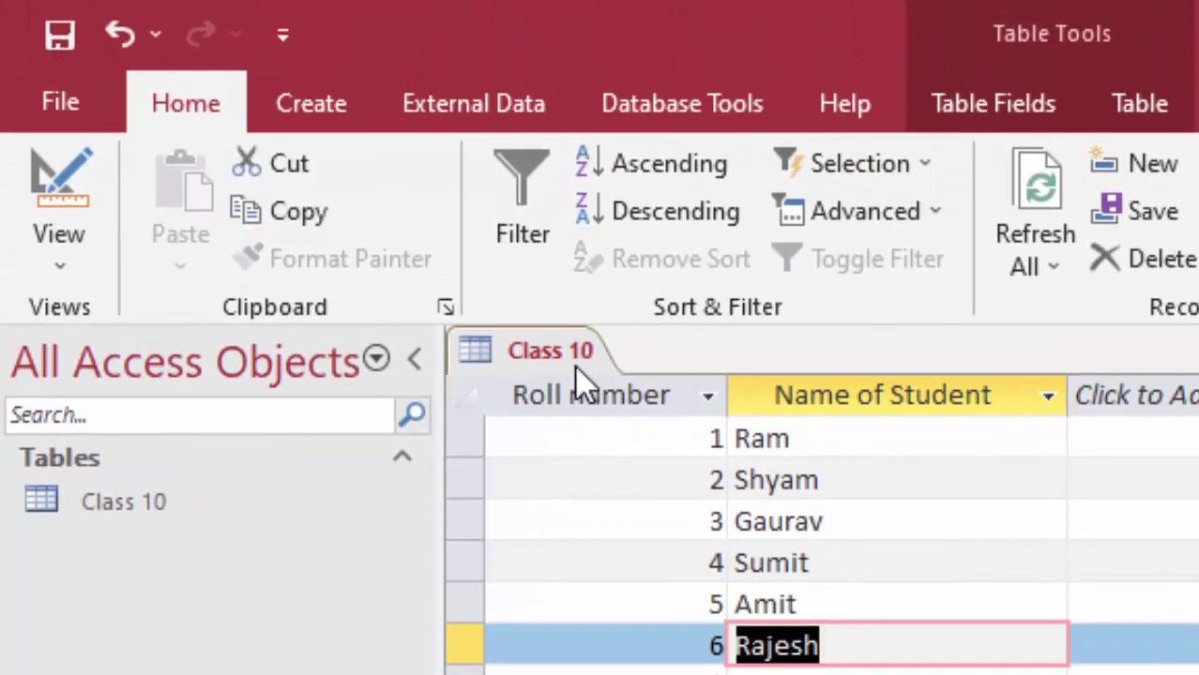
right_click(560, 343)
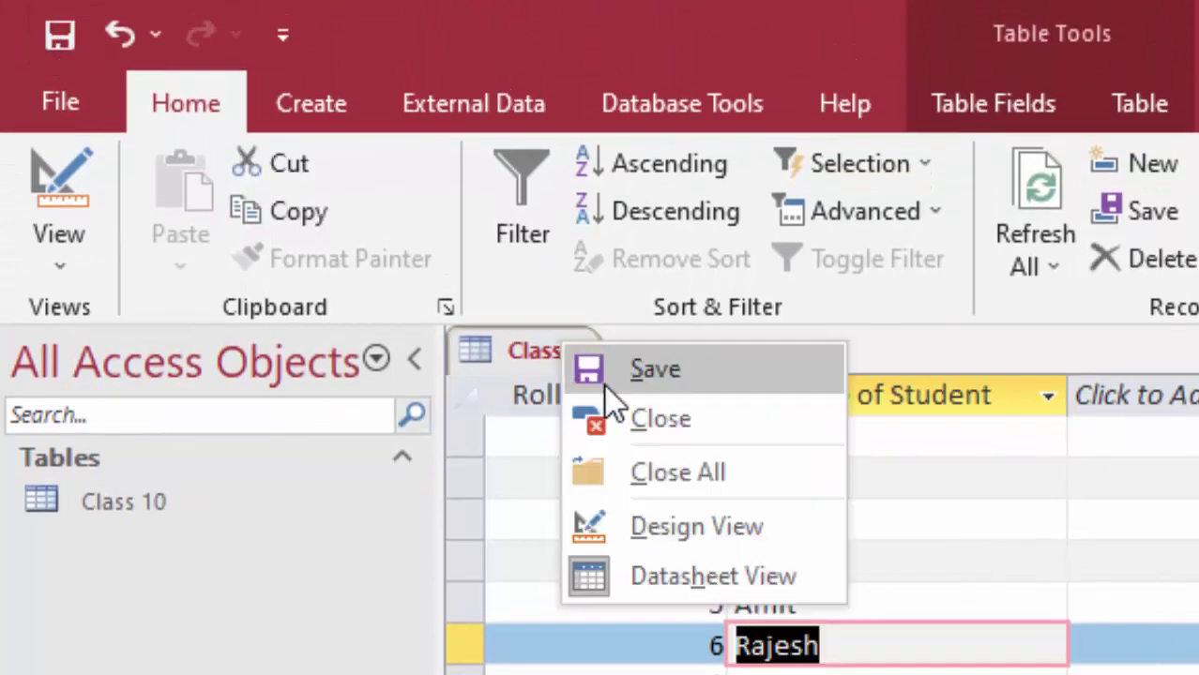
left_click(641, 433)
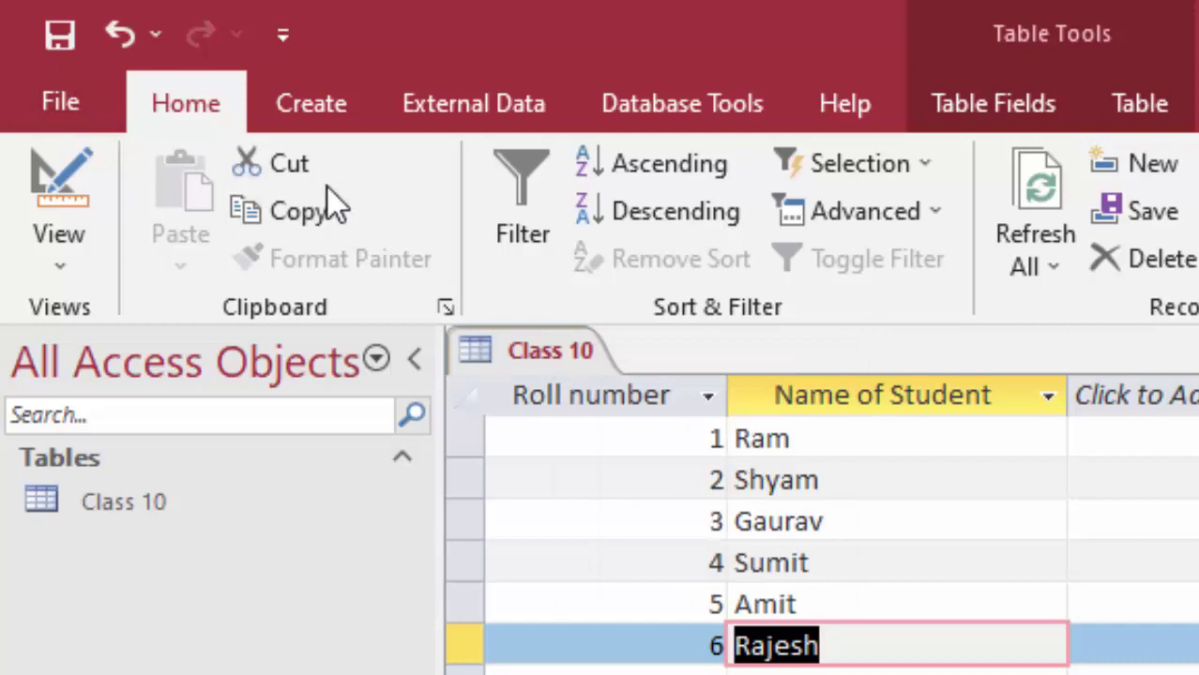
Close the Class 10 table, create a new blank table and begin saving it
right_click(530, 352)
left_click(686, 429)
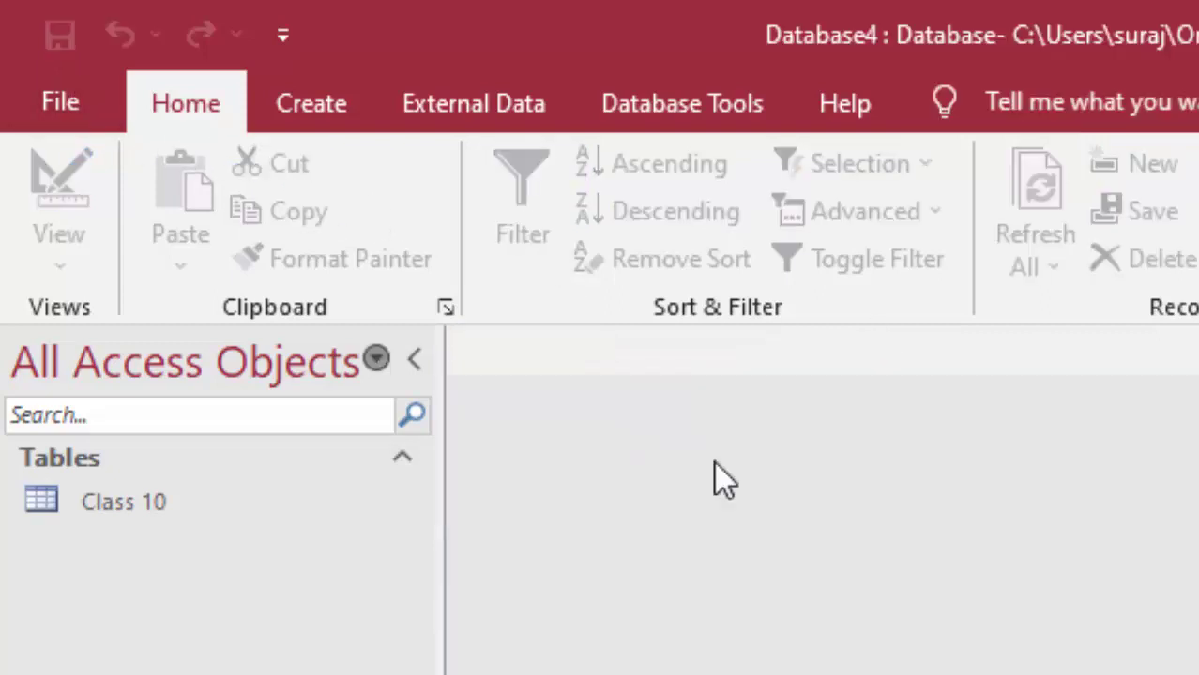
left_click(319, 105)
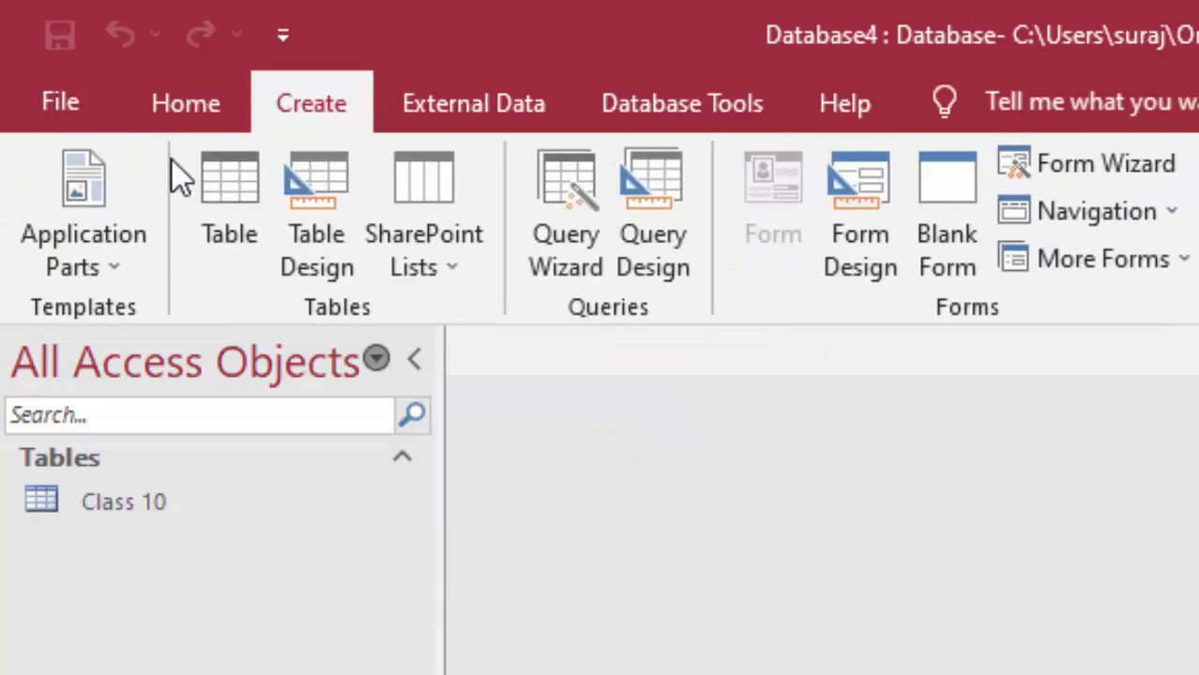
left_click(232, 161)
left_click(45, 150)
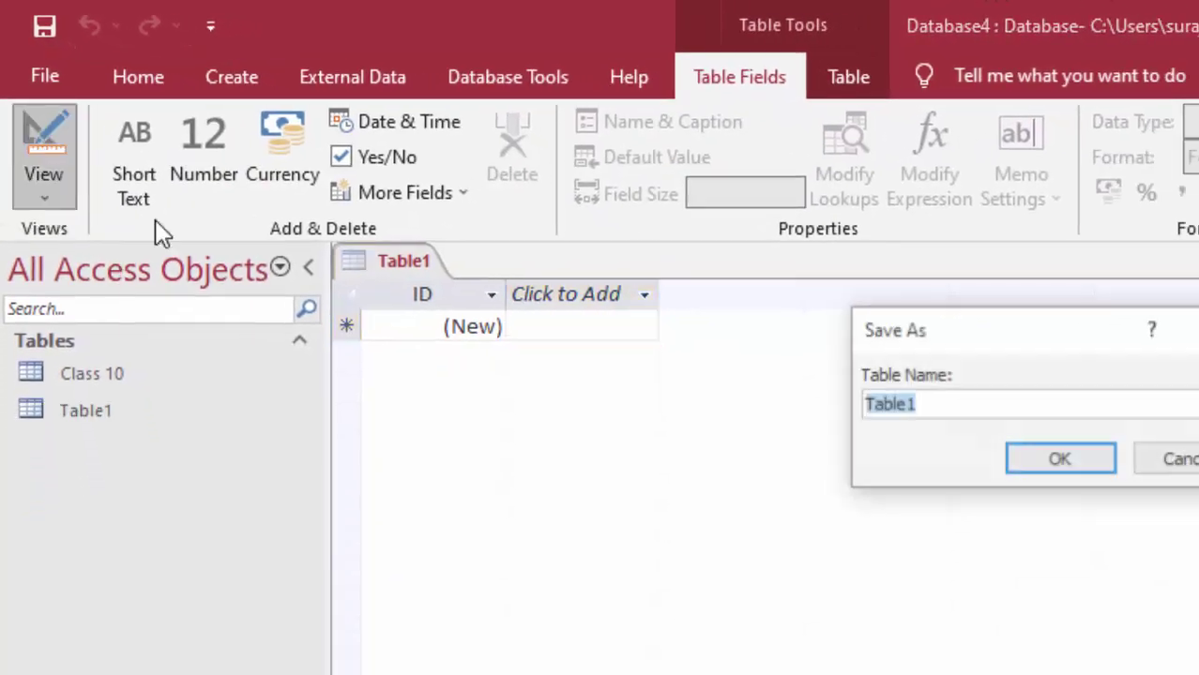
key("BackSpace")
type("Class 12")
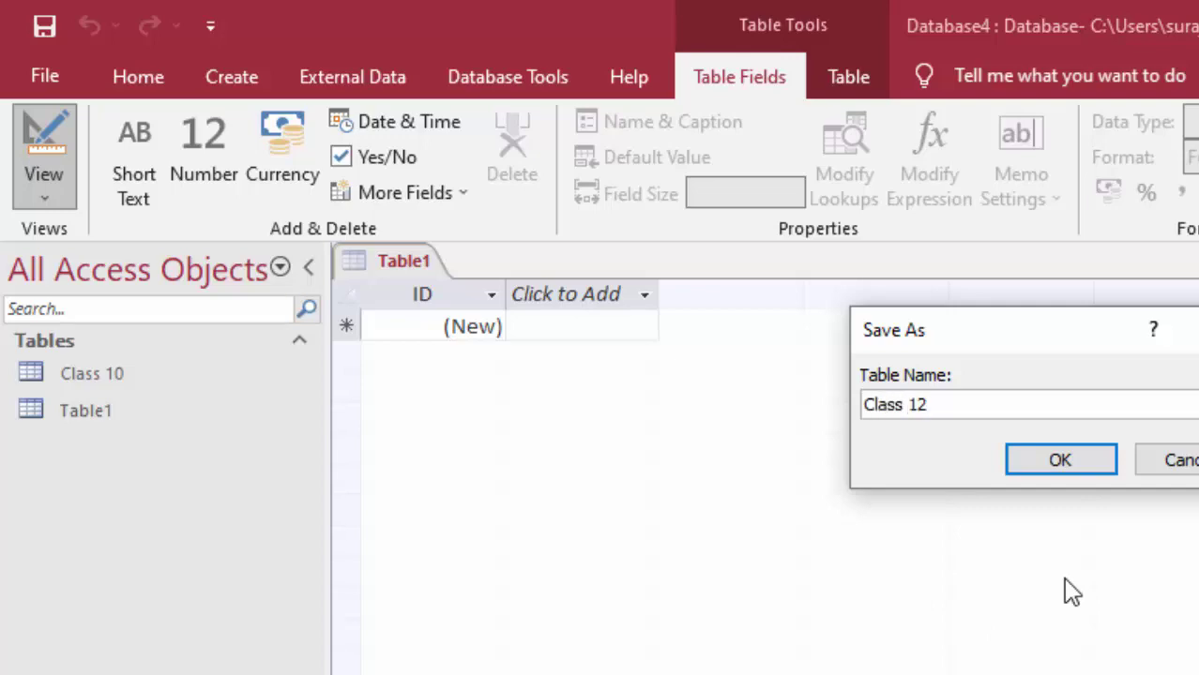
Save the table as Class 12 and make Roll number a Number field
key("Return")
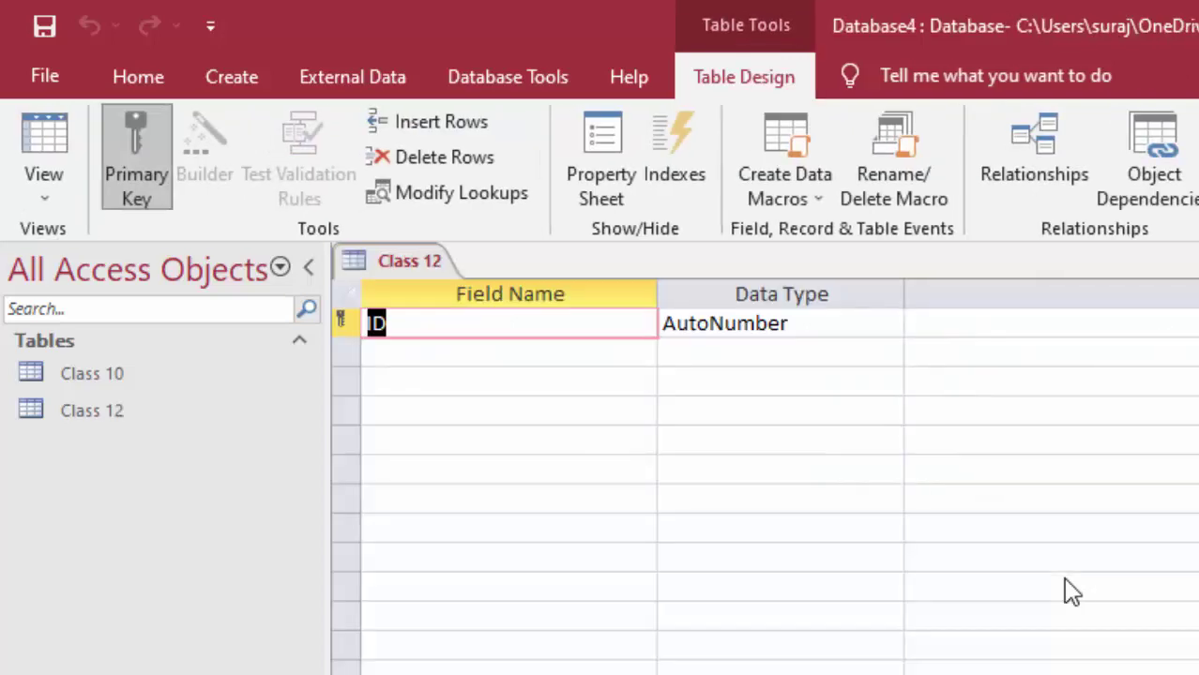
key("BackSpace")
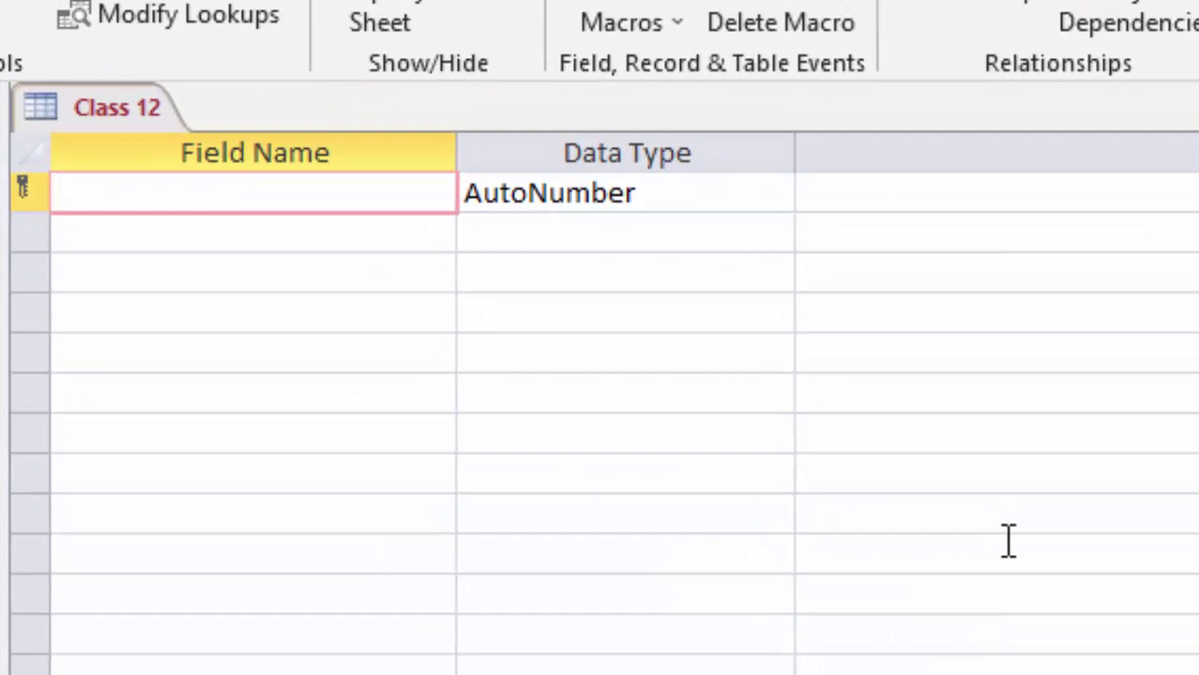
type("Roll nu")
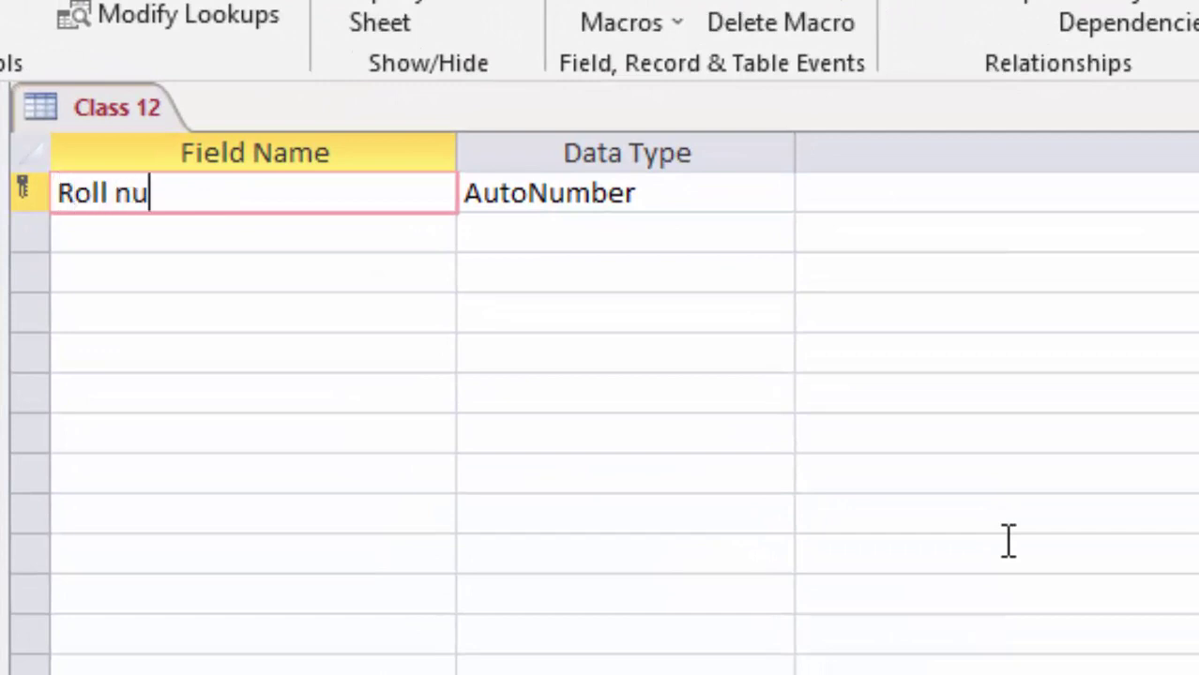
type("mber")
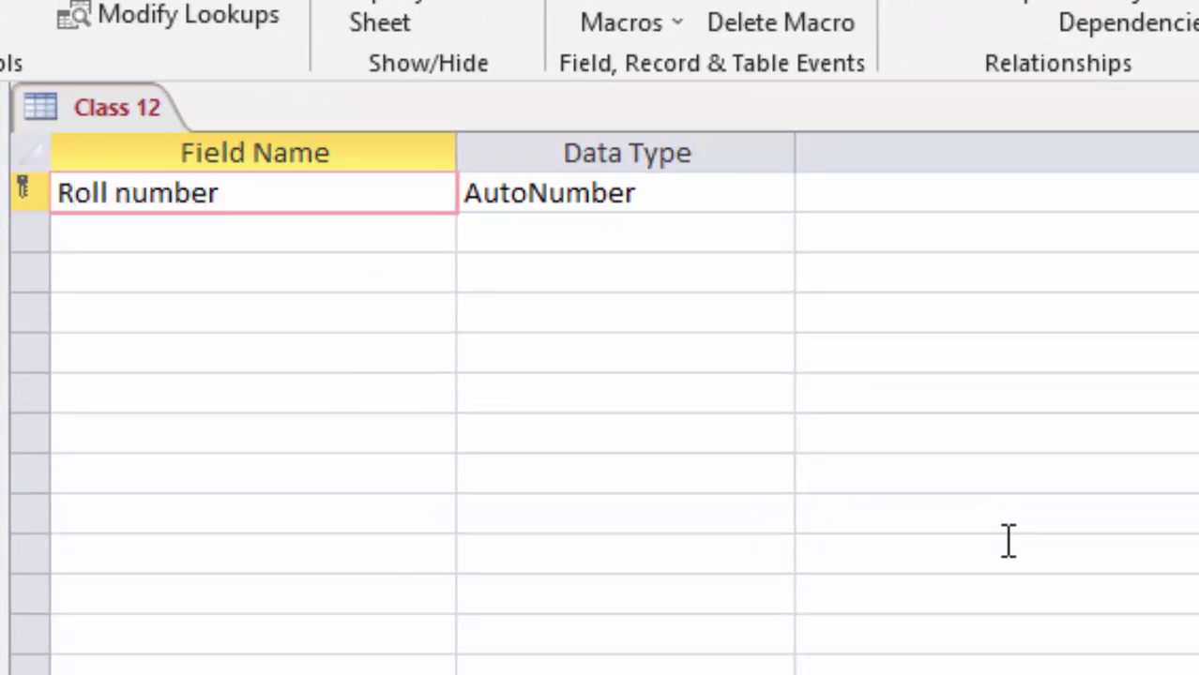
left_click(746, 192)
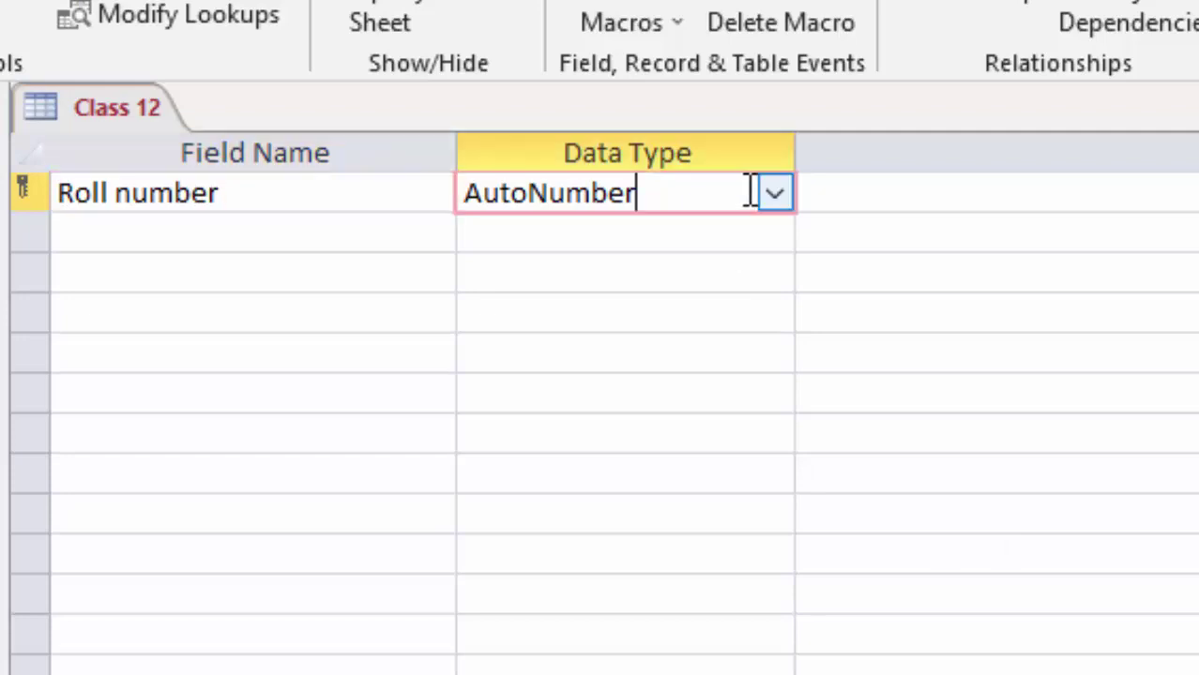
left_click(775, 193)
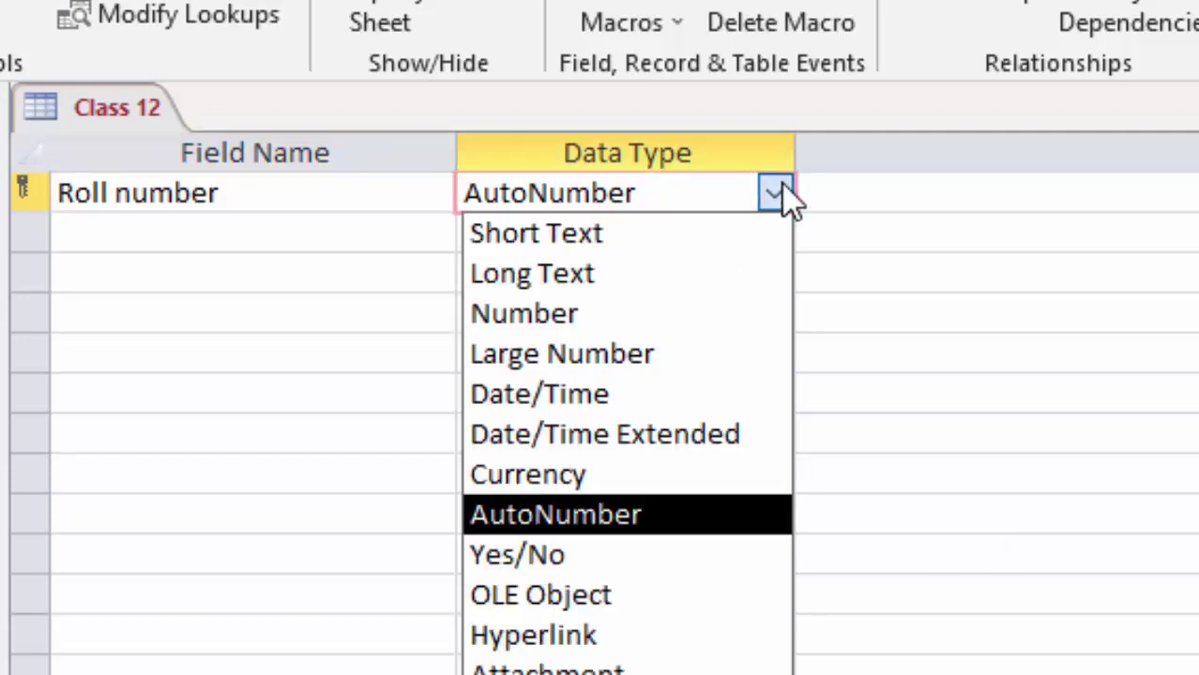
left_click(643, 235)
left_click(227, 239)
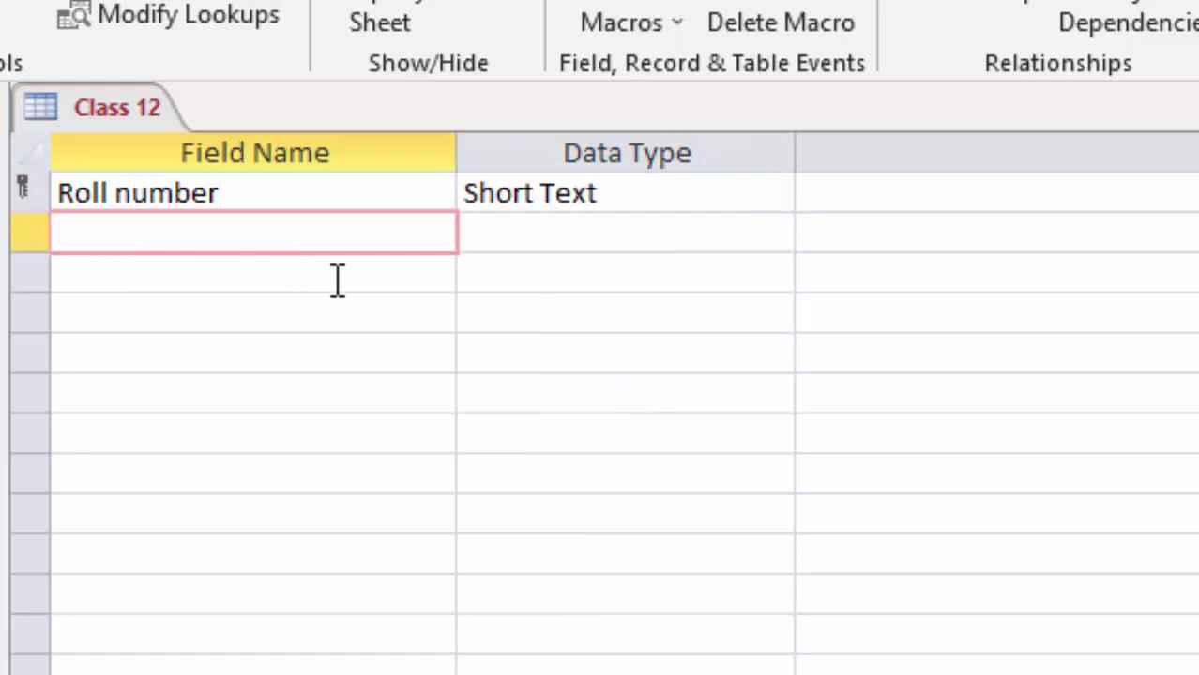
left_click(715, 190)
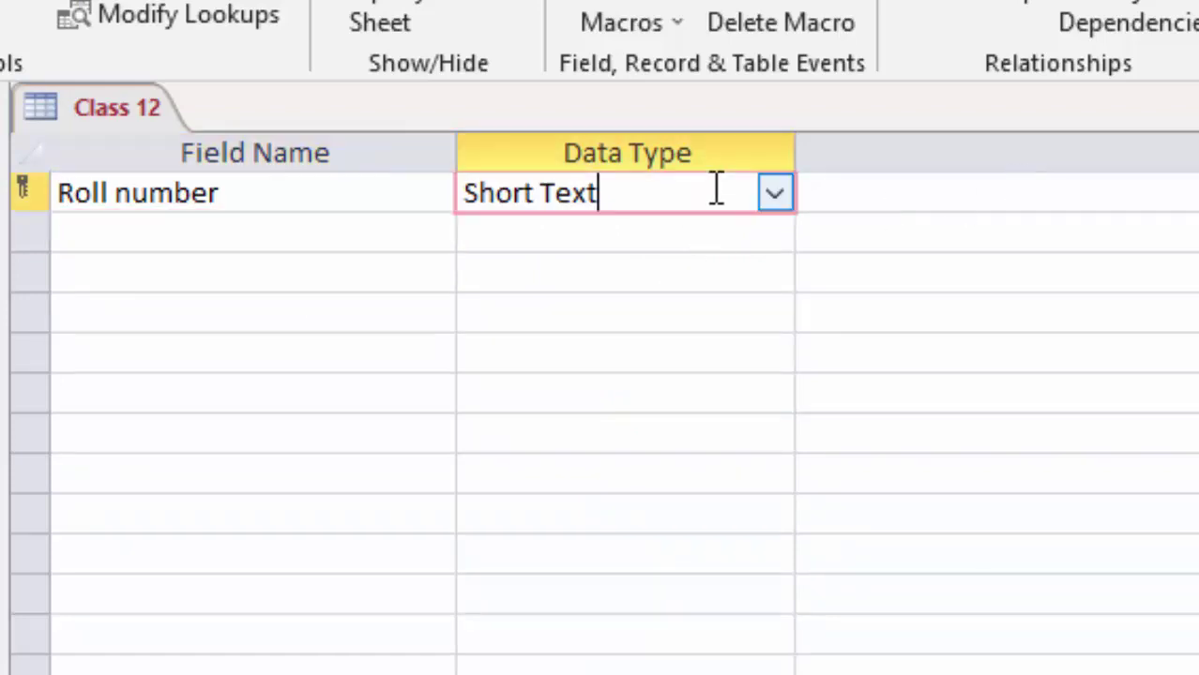
left_click(775, 193)
left_click(730, 313)
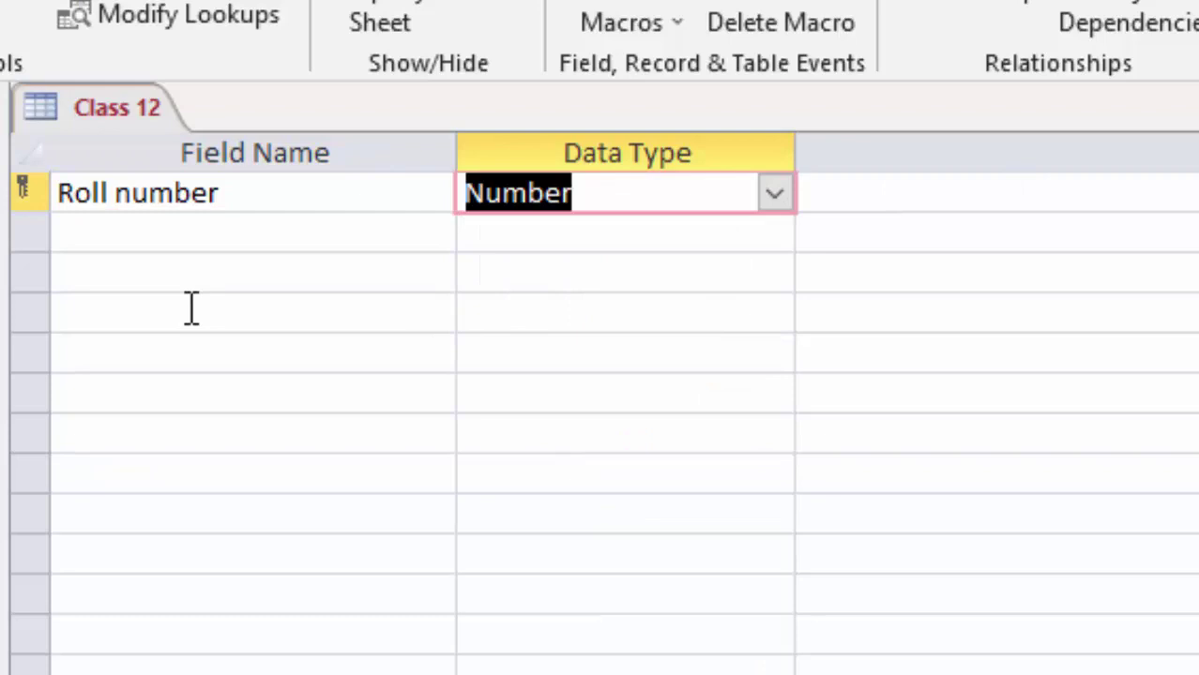
Add a Short Text Name of Student field and switch to datasheet view
left_click(169, 229)
type("N")
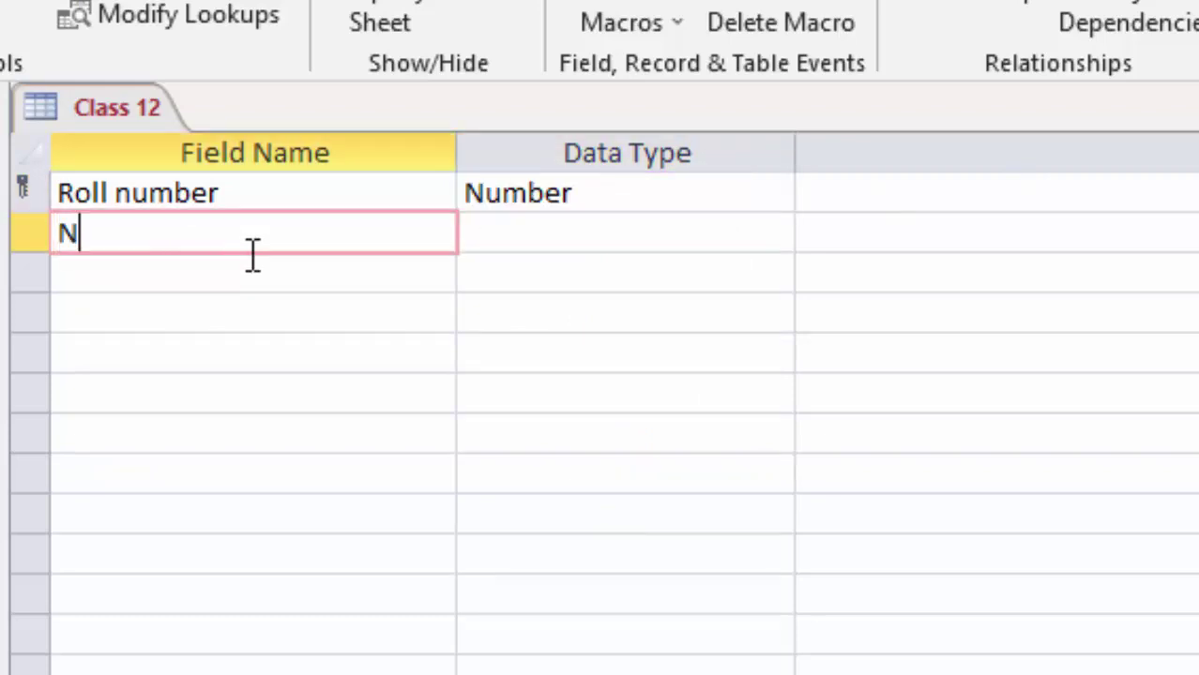
type("ame ")
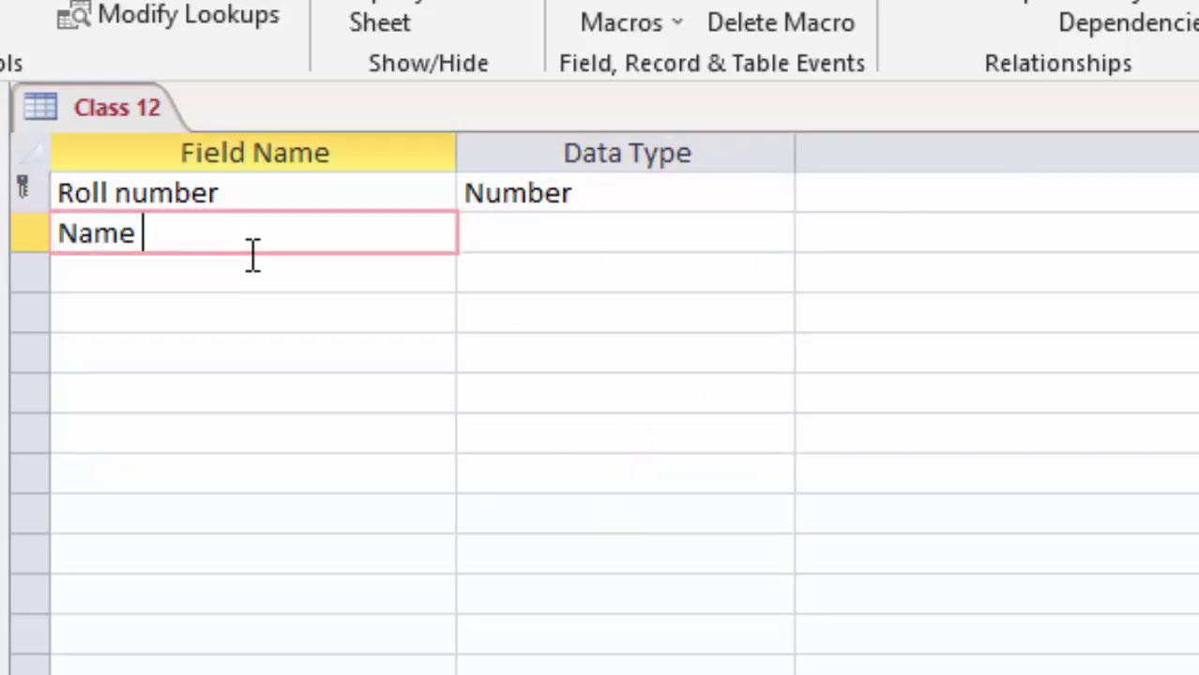
type("of St")
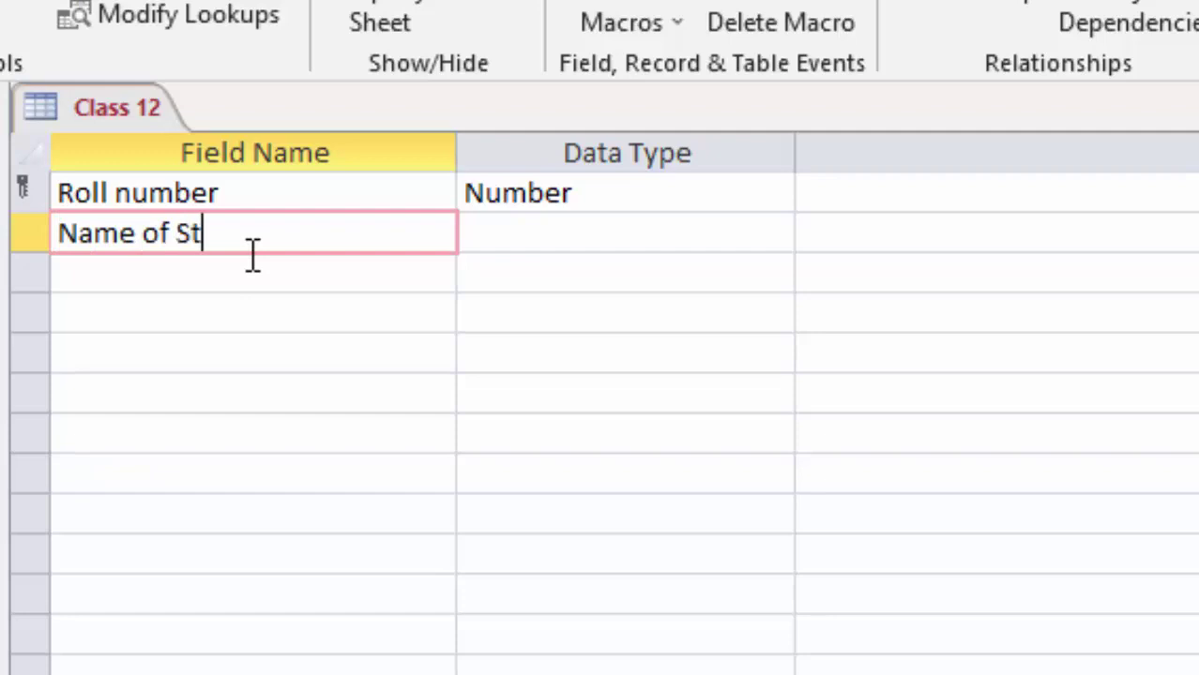
type("use")
type("nt")
key("BackSpace")
key("BackSpace")
key("BackSpace")
type("dent")
left_click(491, 232)
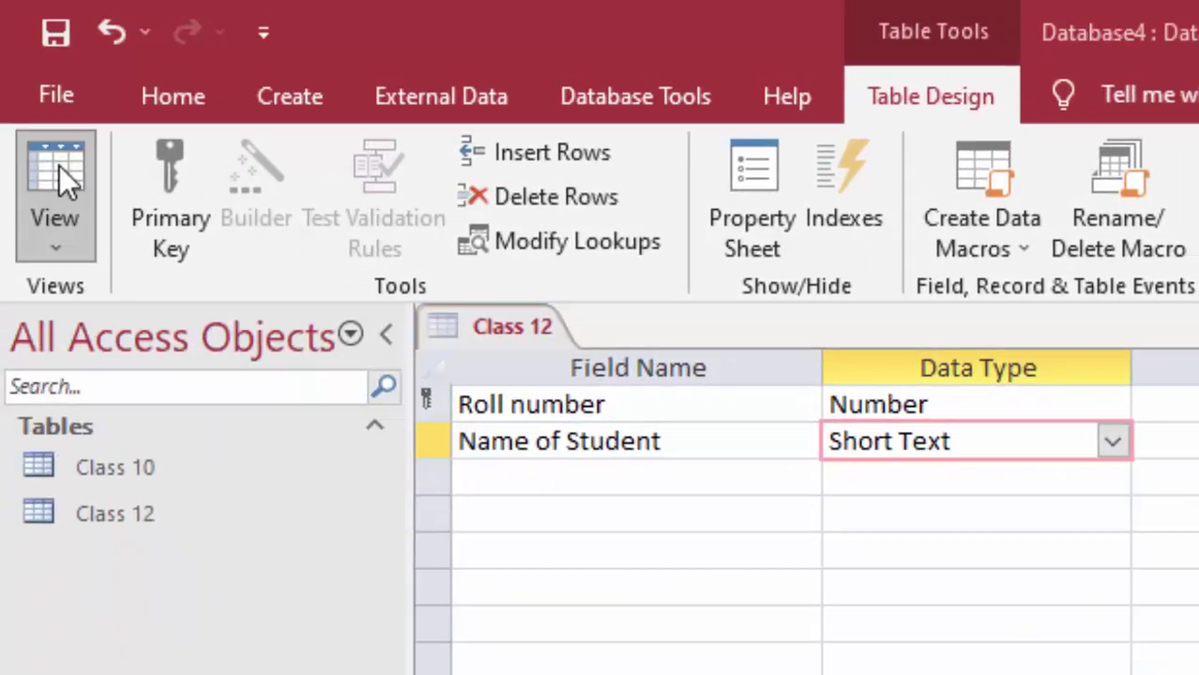
left_click(40, 141)
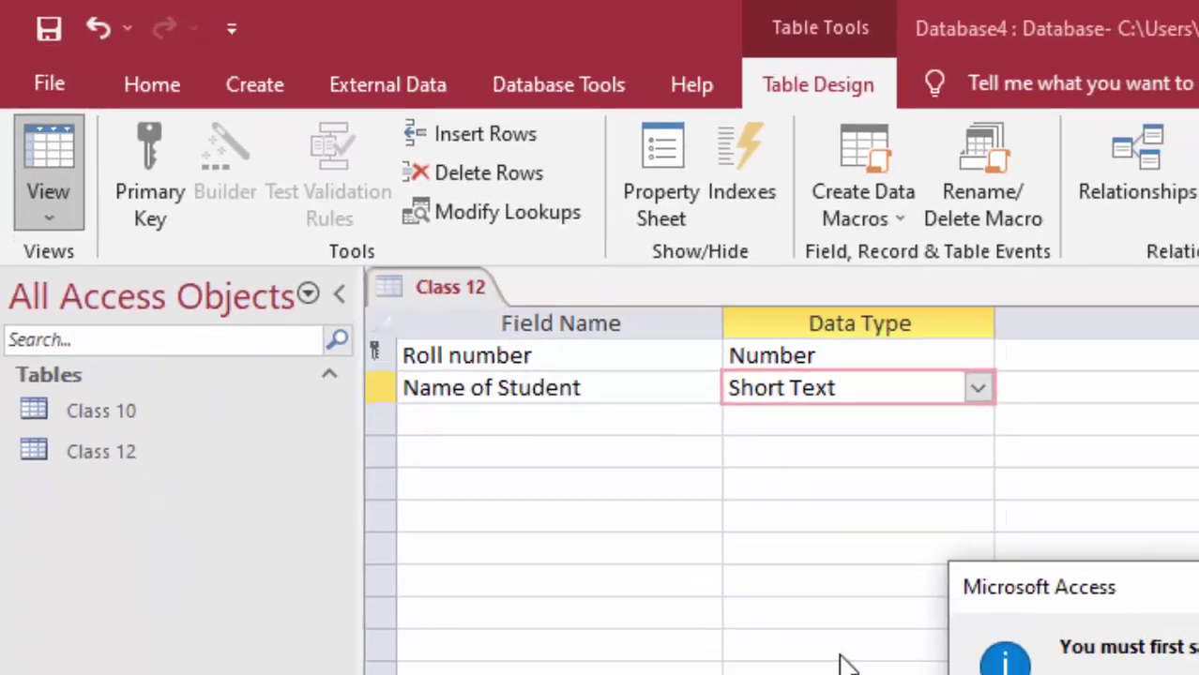
Save the table, widen both columns and enter record 1001 Esha
left_click(887, 622)
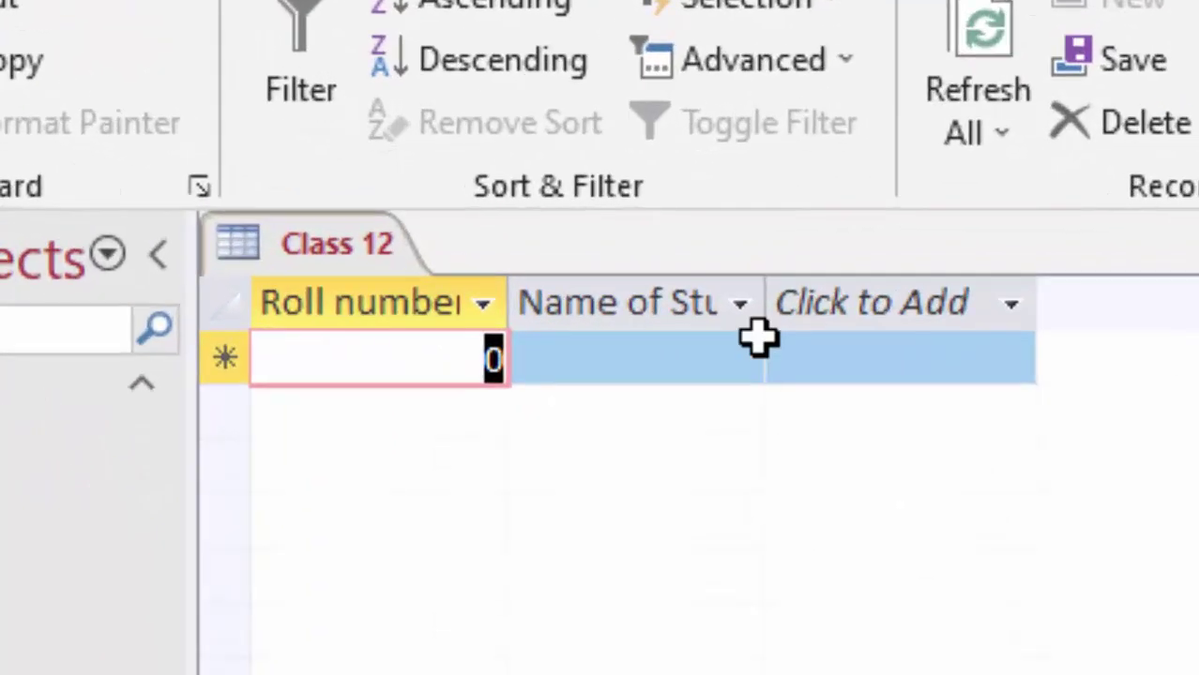
left_click_drag(764, 295, 943, 432)
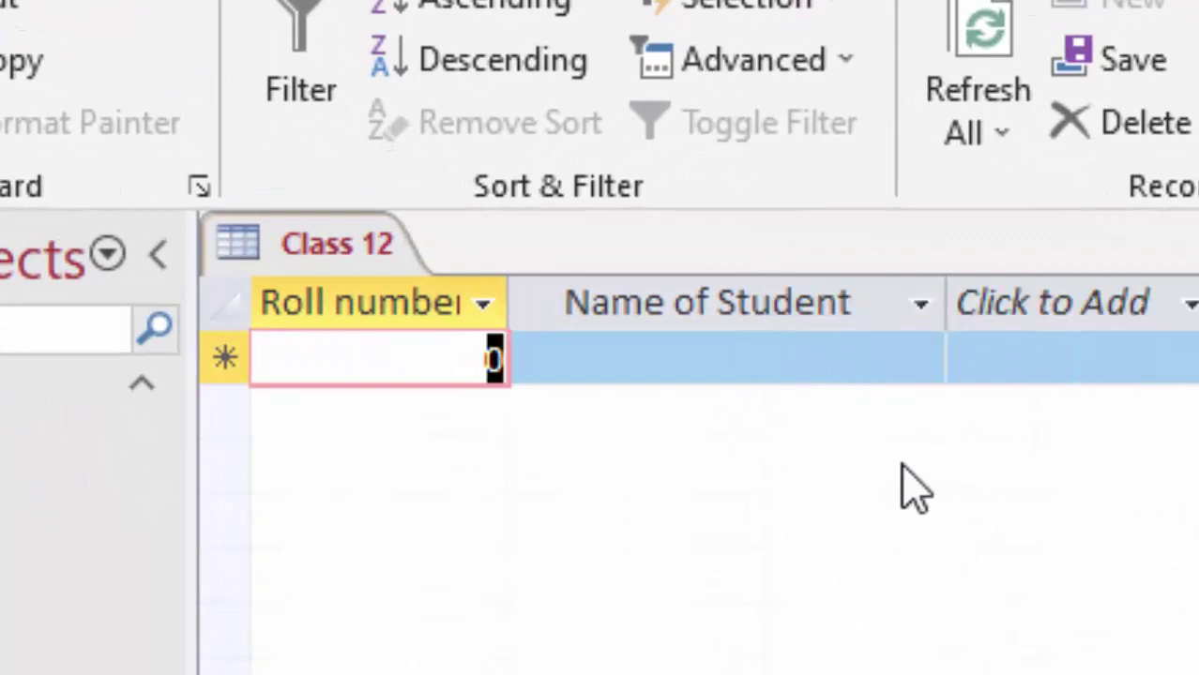
left_click_drag(523, 305, 640, 388)
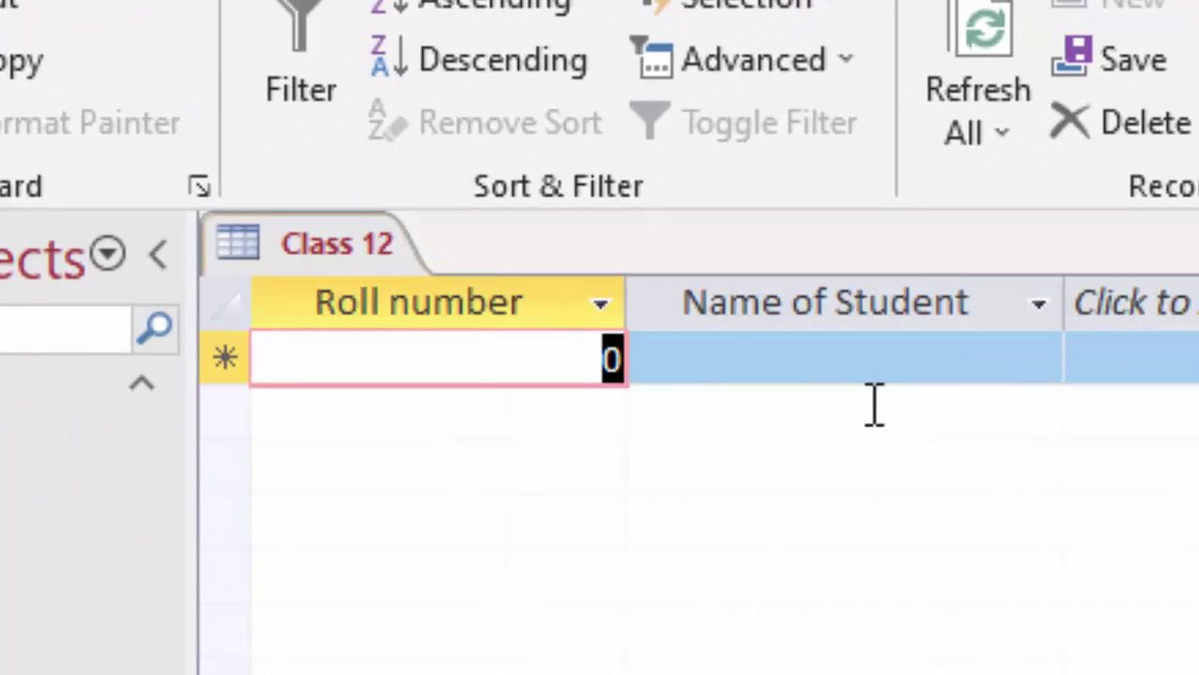
key("BackSpace")
type("1")
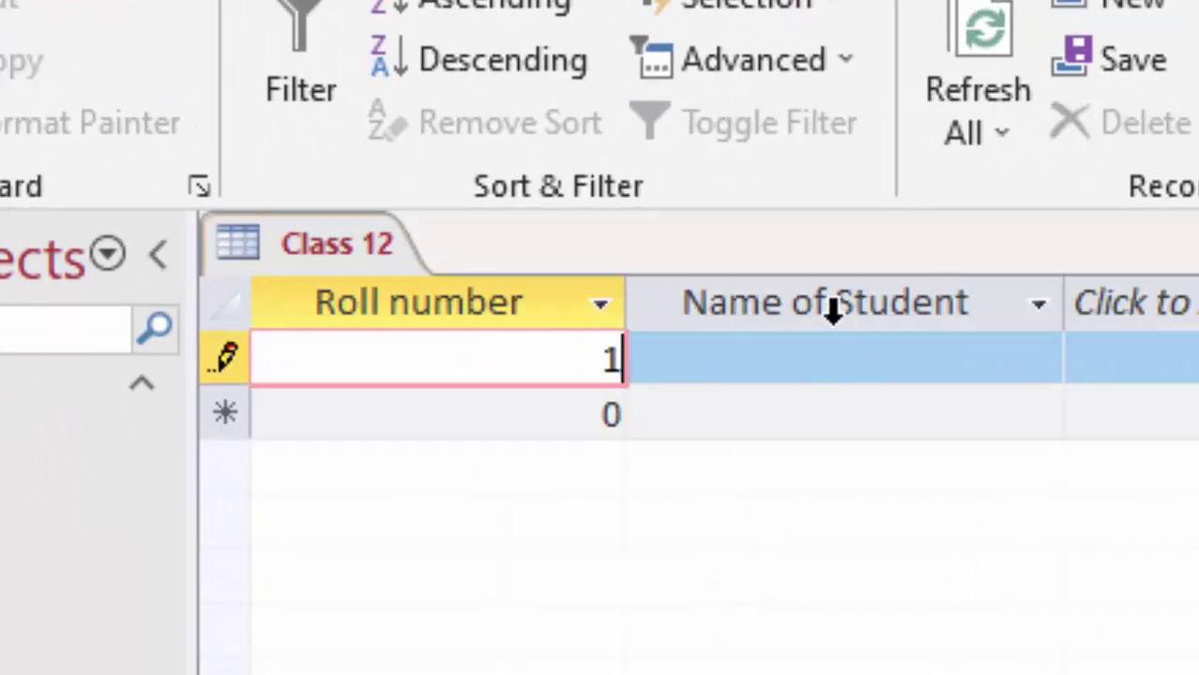
type("001")
key("Tab")
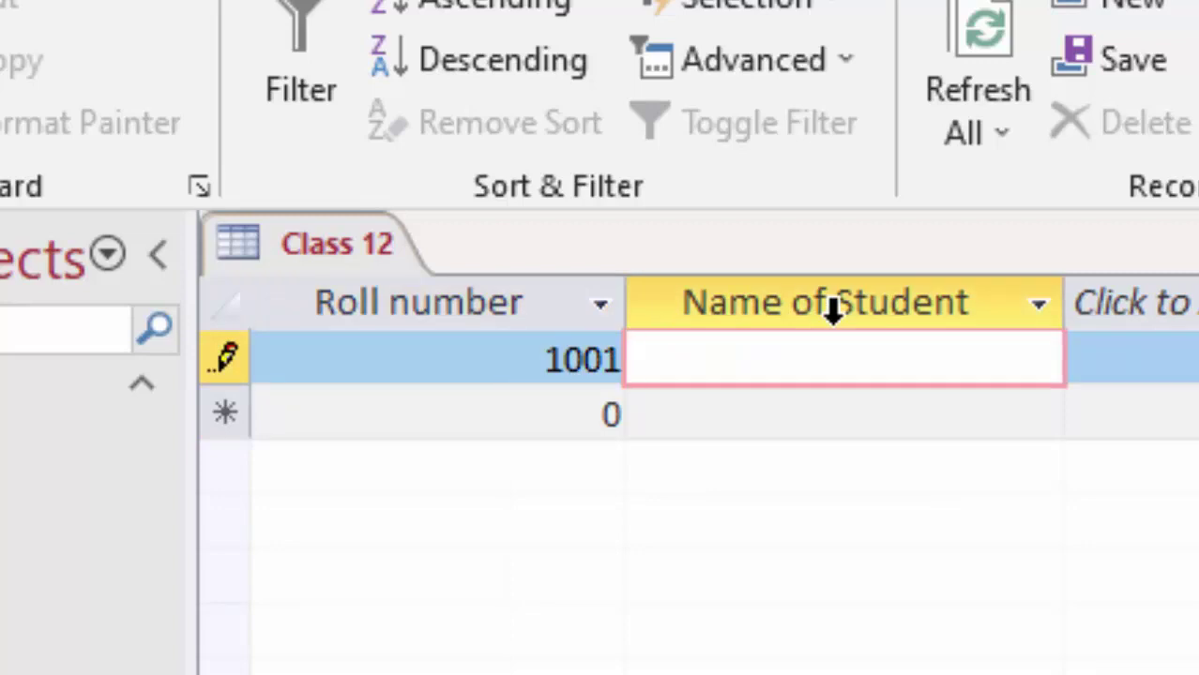
type("Esha")
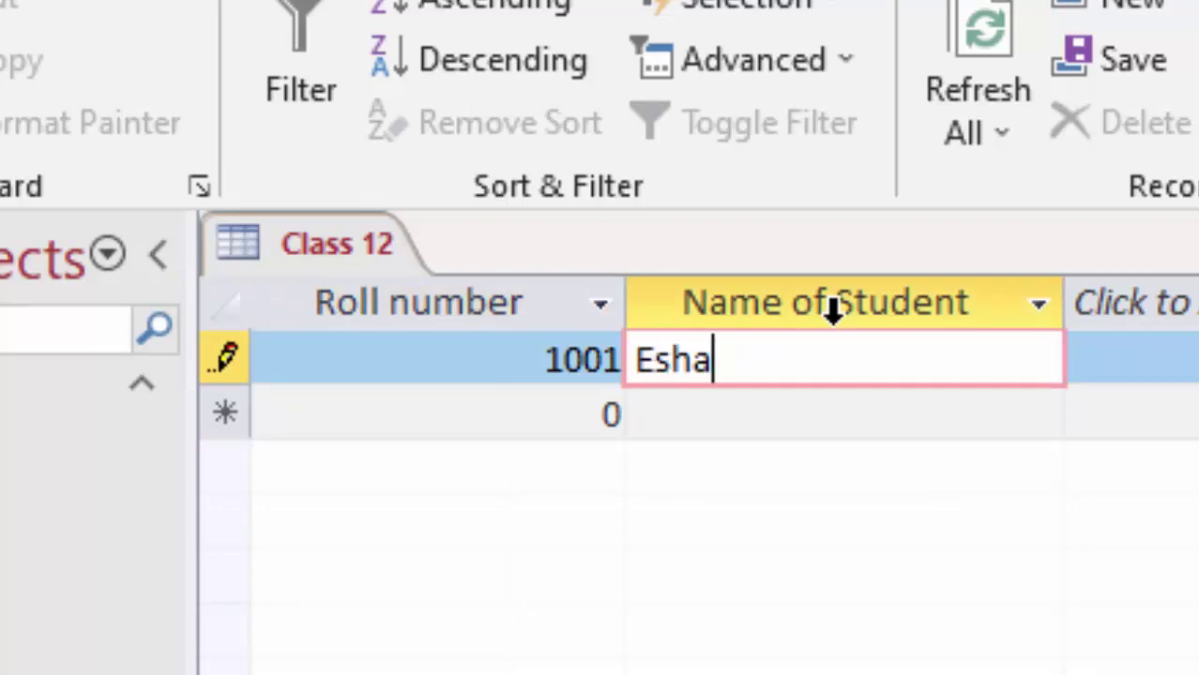
key("Tab")
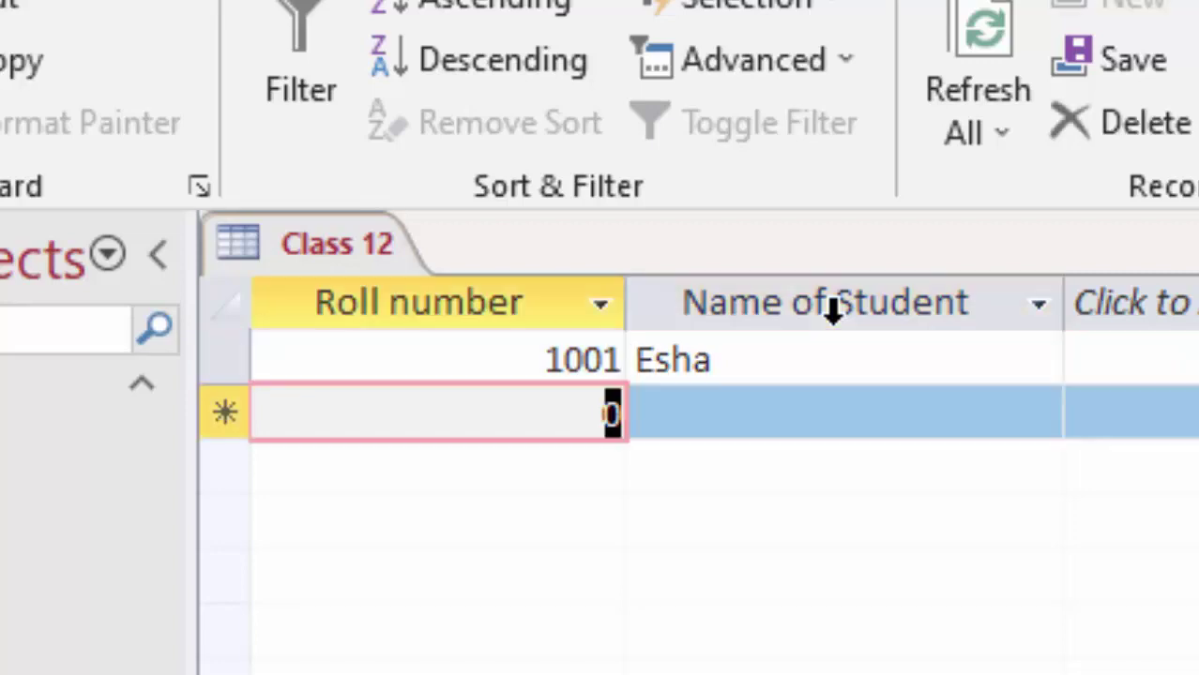
Enter the following records, including 1004 Puja and 1005 Shikha
type("1002")
key("Tab")
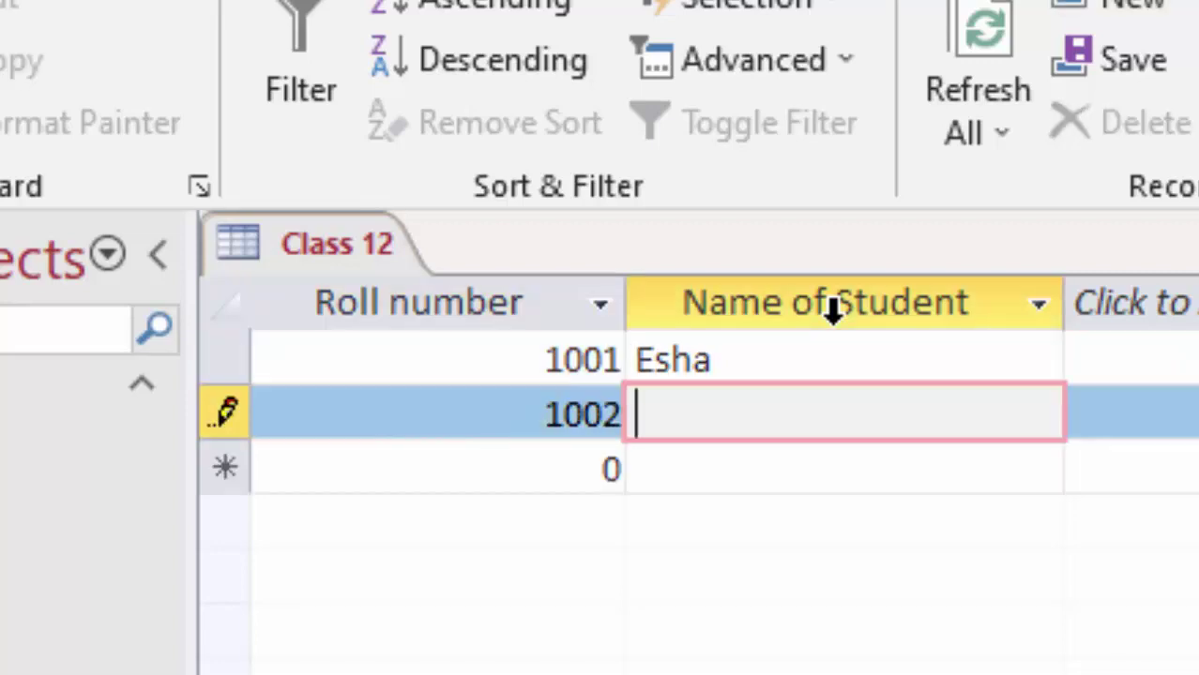
type("A")
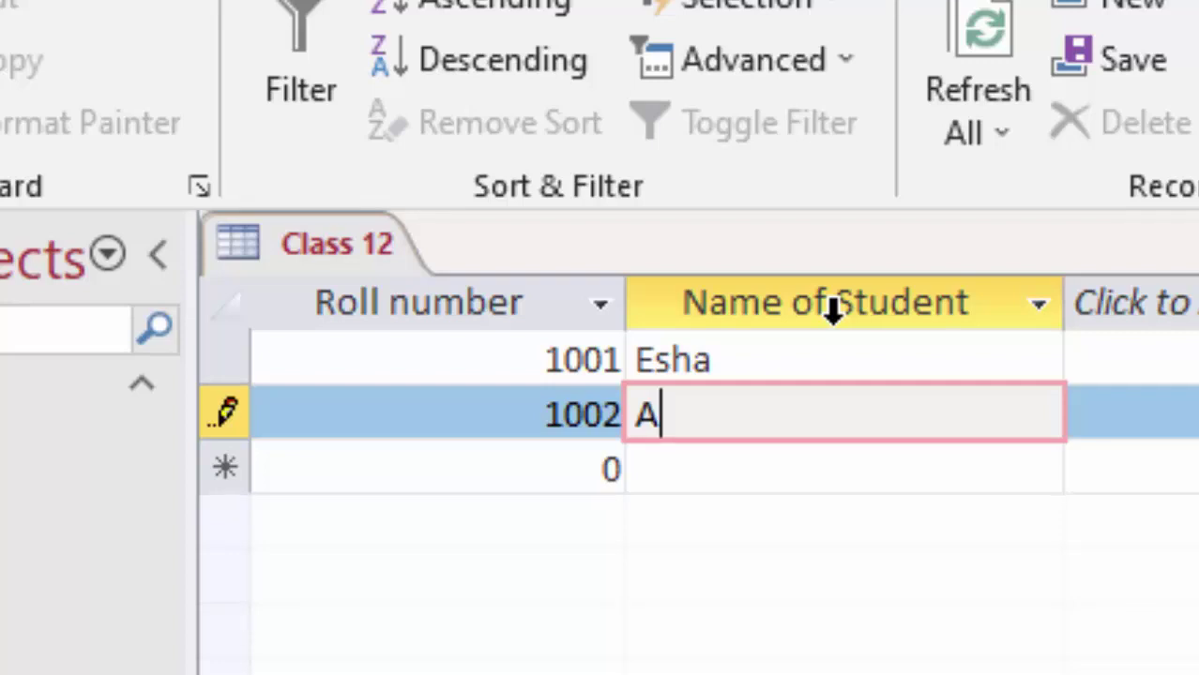
type("bhi")
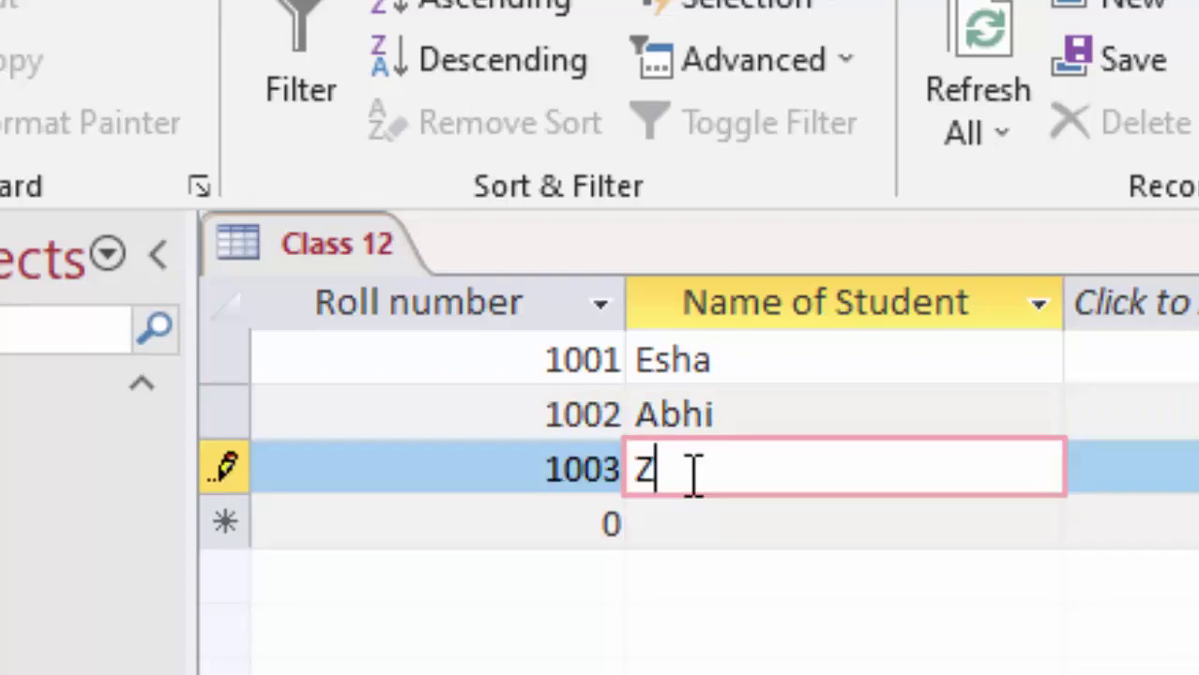
type("Zoya")
key("Tab")
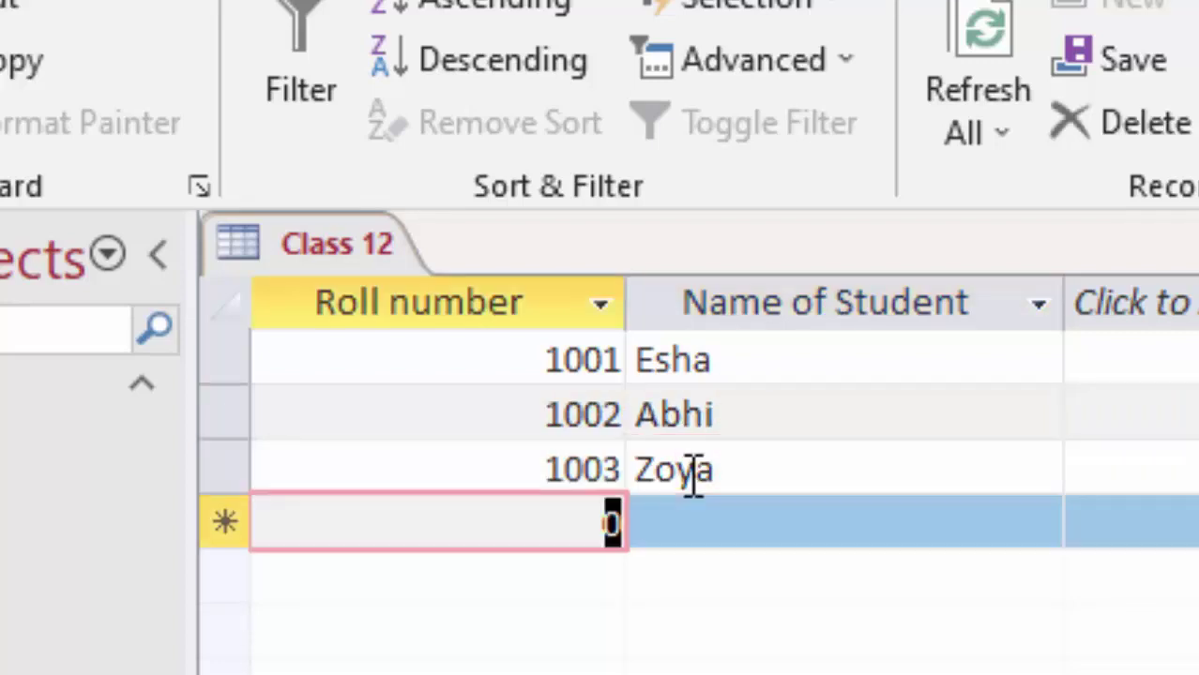
type("100")
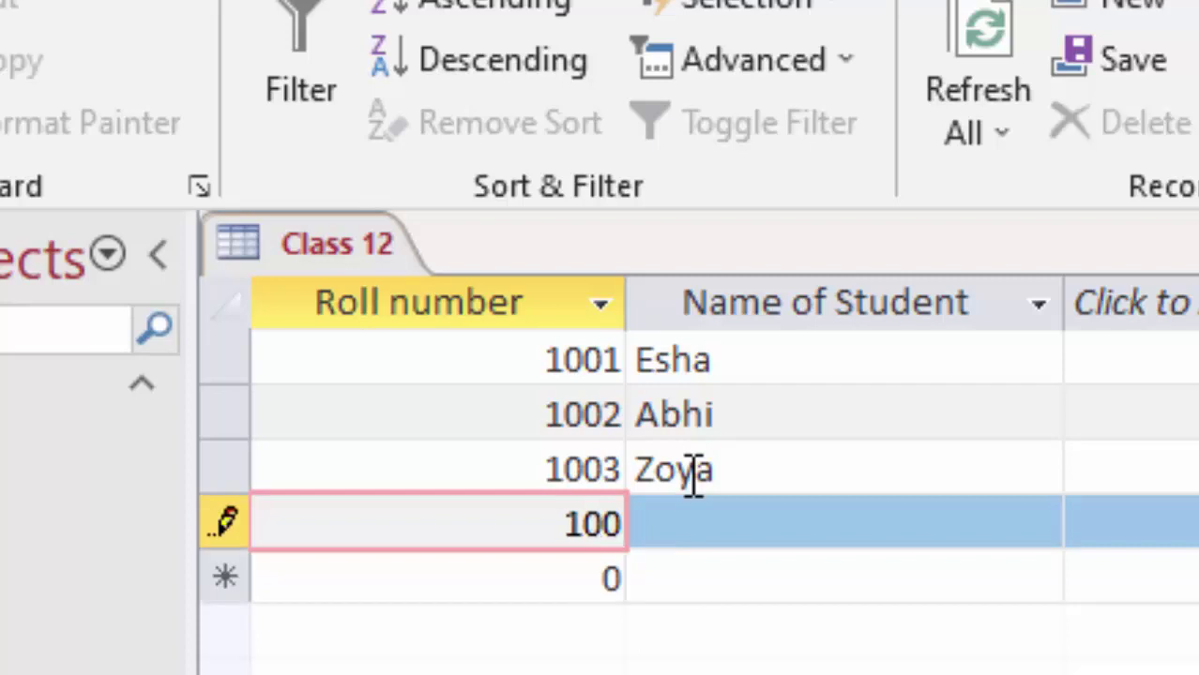
type("4")
key("Tab")
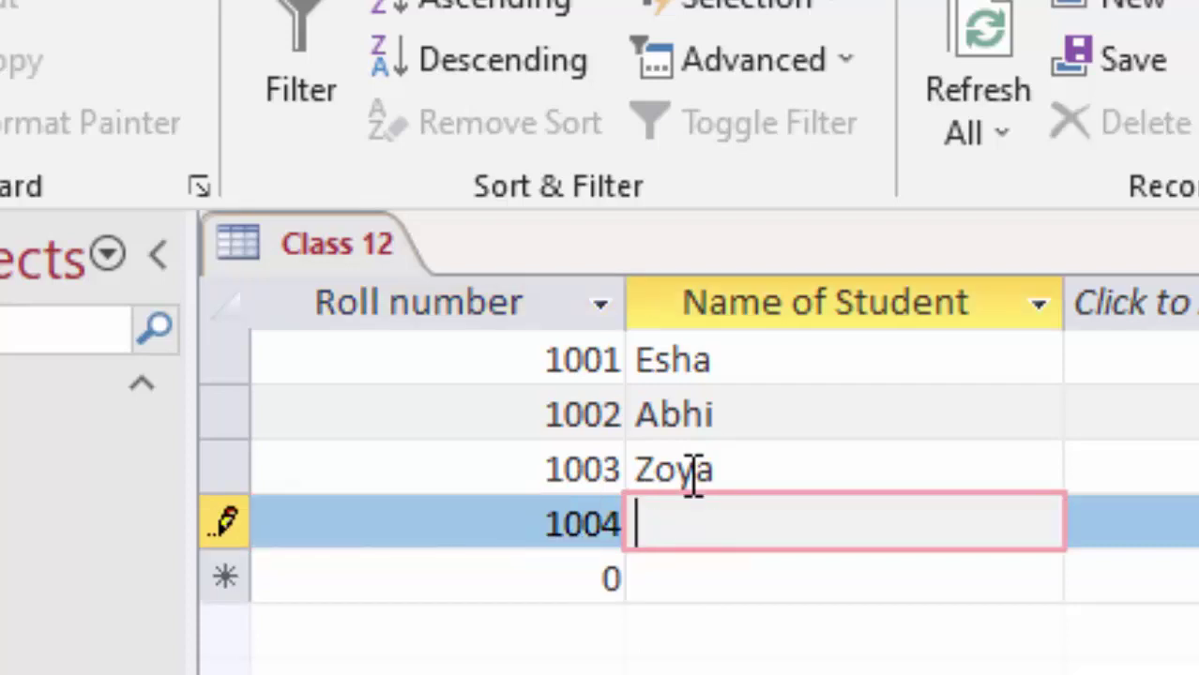
type("Puja")
key("Tab")
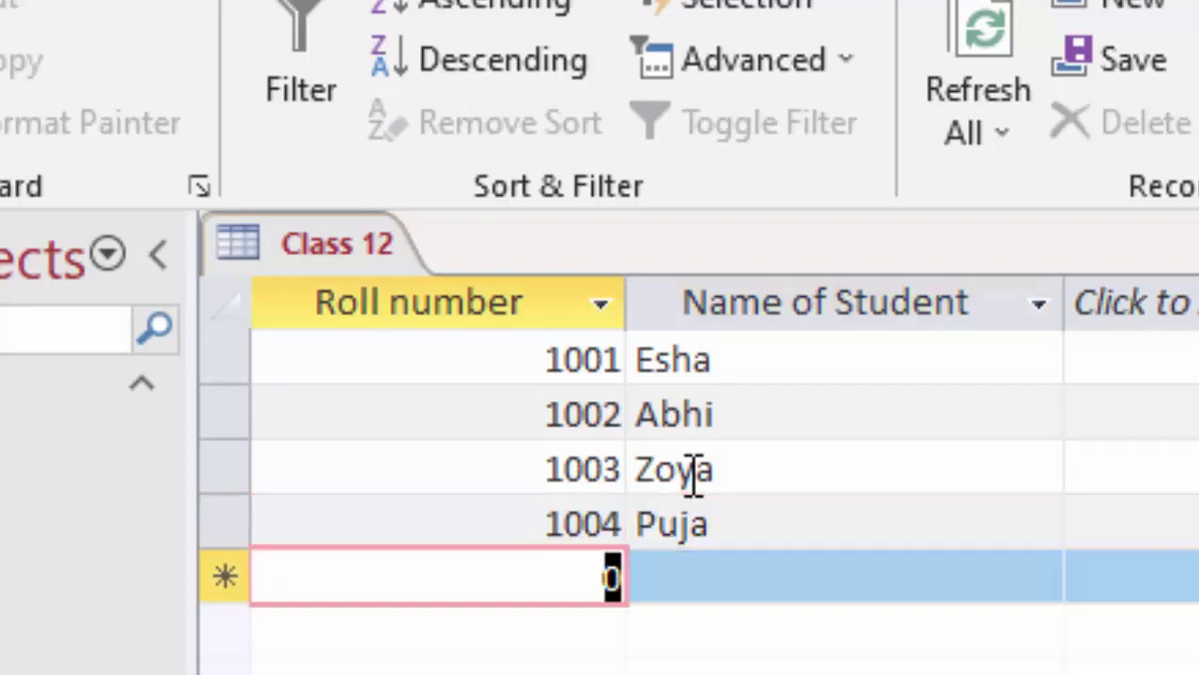
type("100")
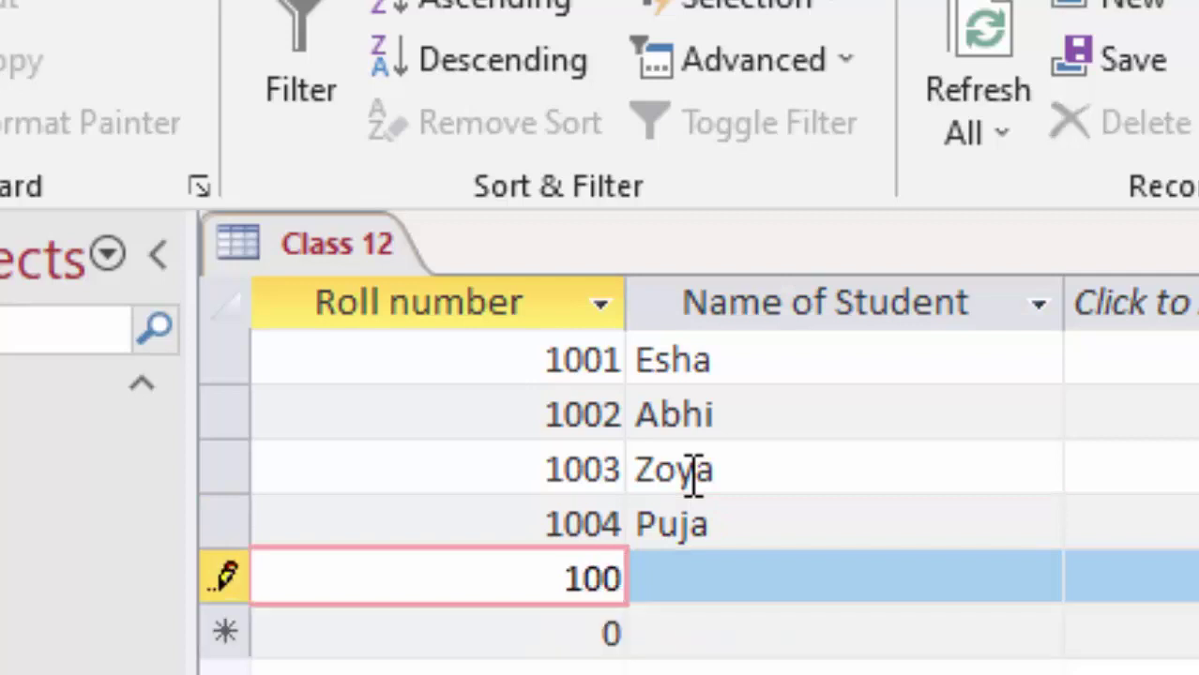
type("5")
key("Tab")
type("S")
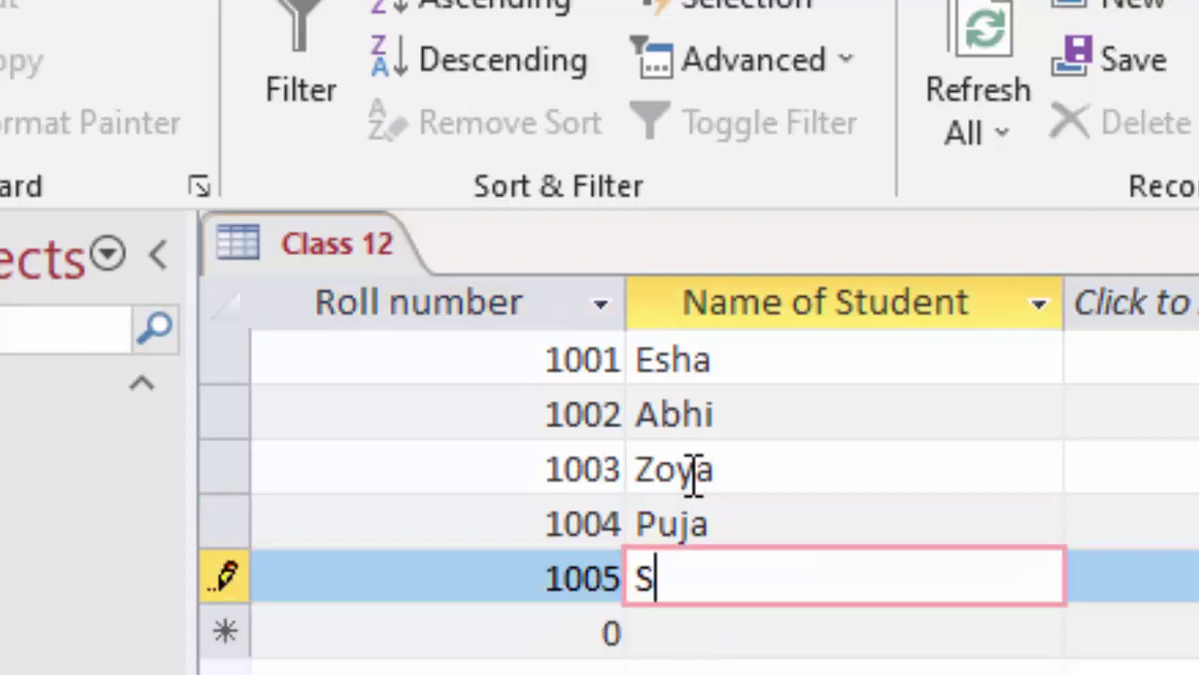
type("hikha")
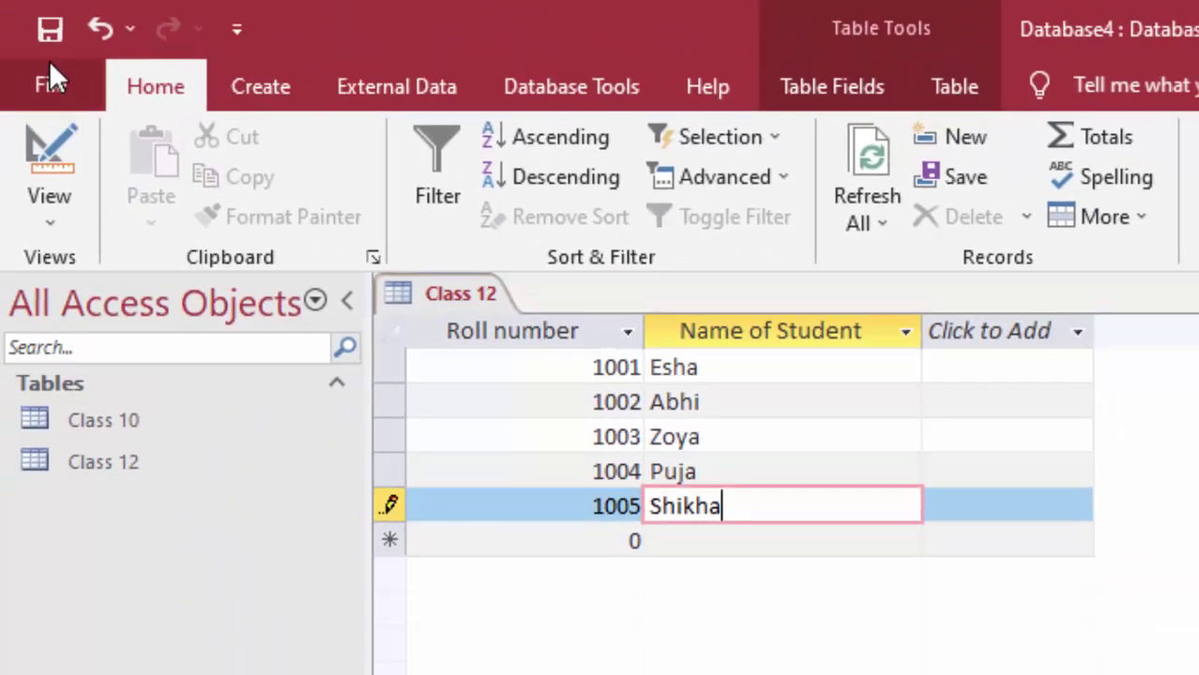
Save the Shikha record and close the Class 12 table
left_click(49, 32)
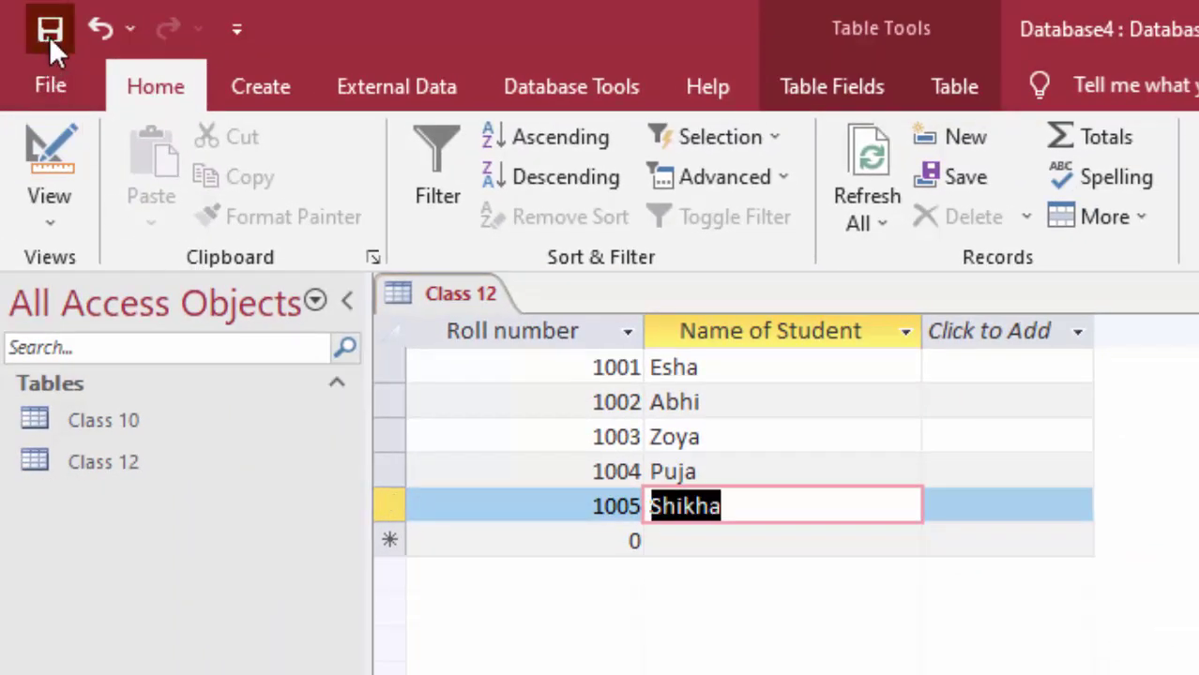
right_click(432, 286)
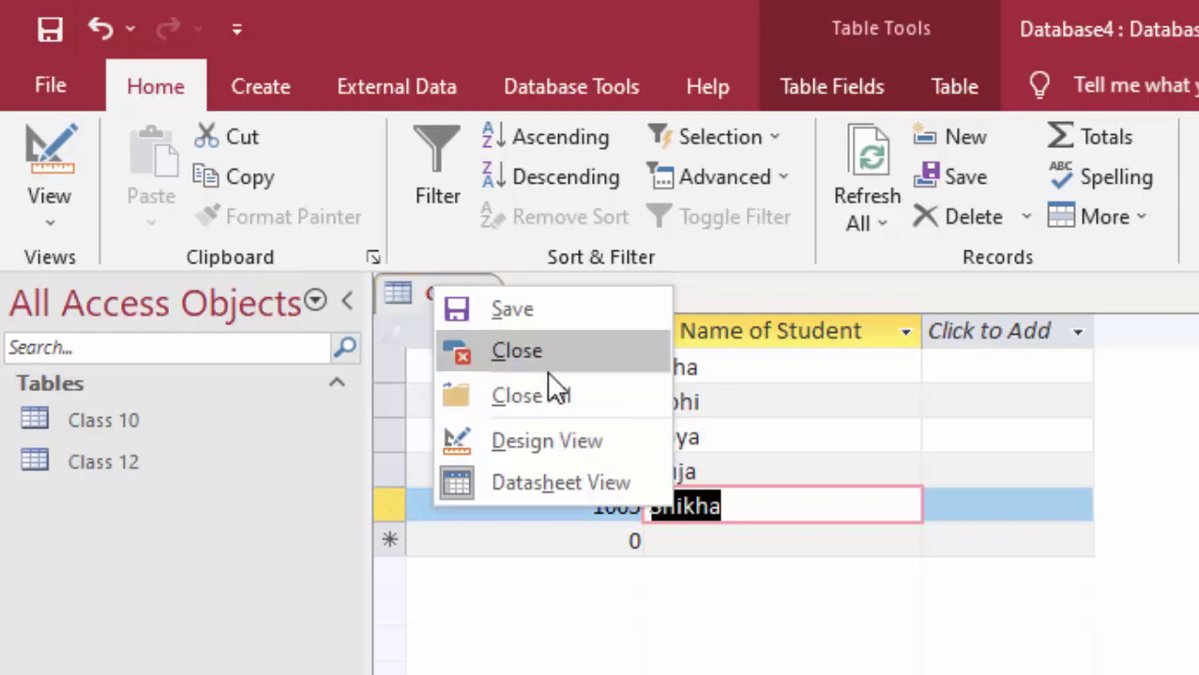
left_click(542, 352)
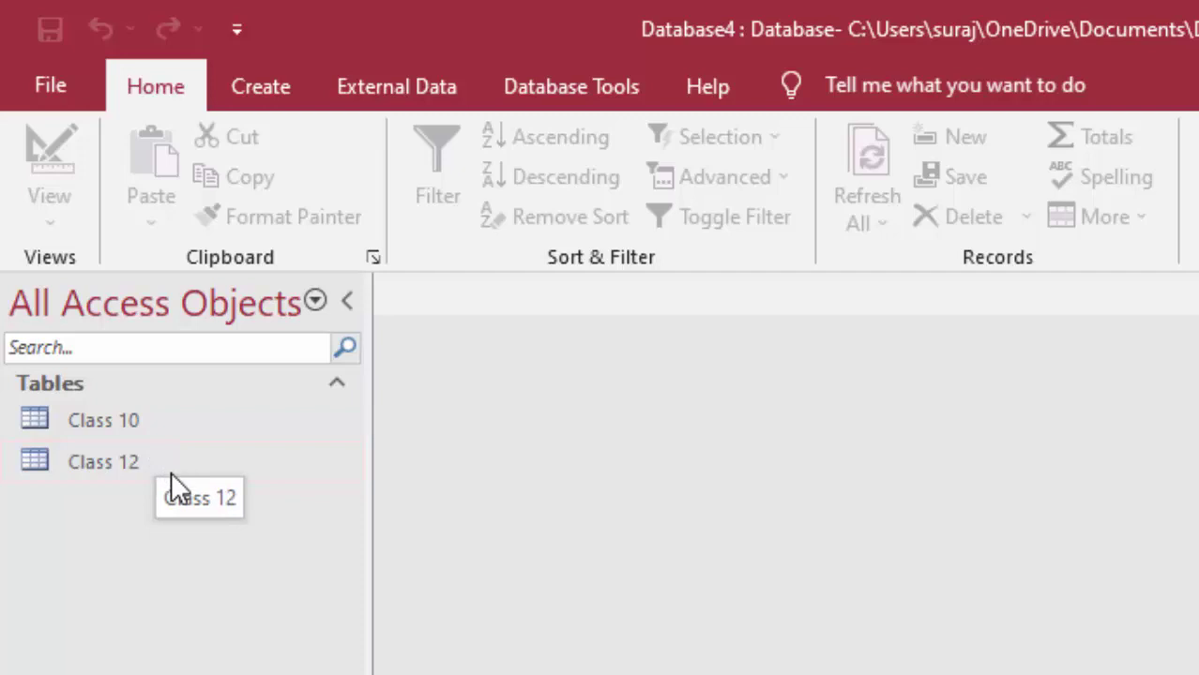
Start a new query in Design View and add the Class 10 table
left_click(275, 90)
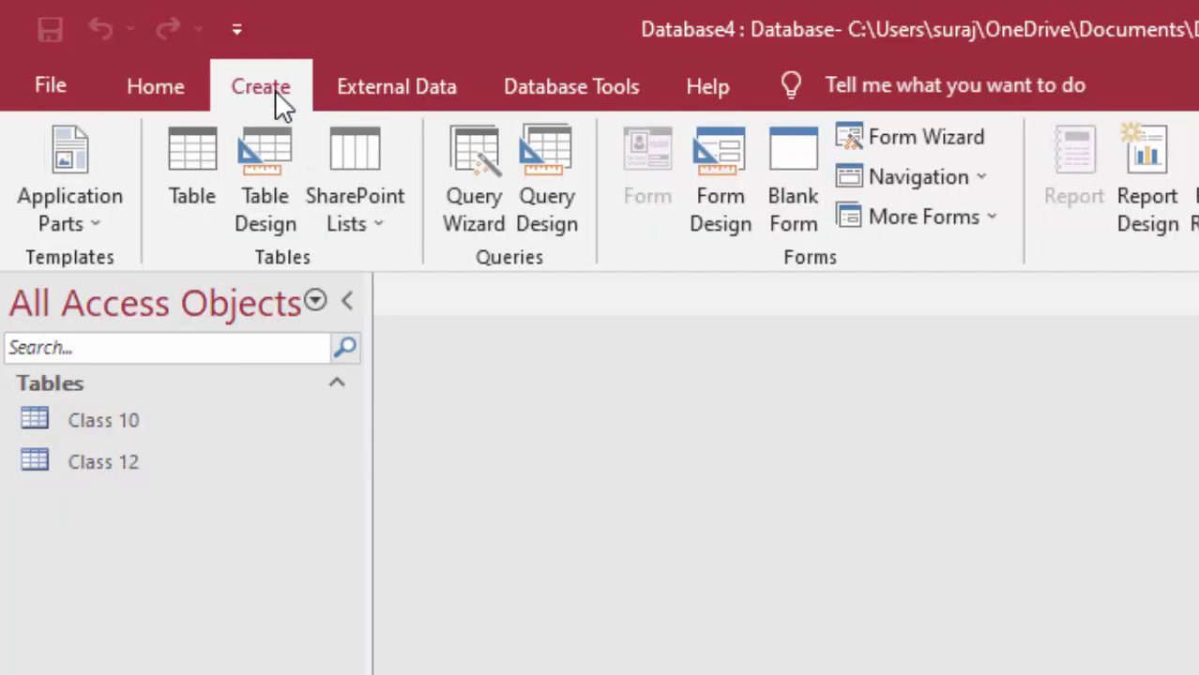
left_click(537, 160)
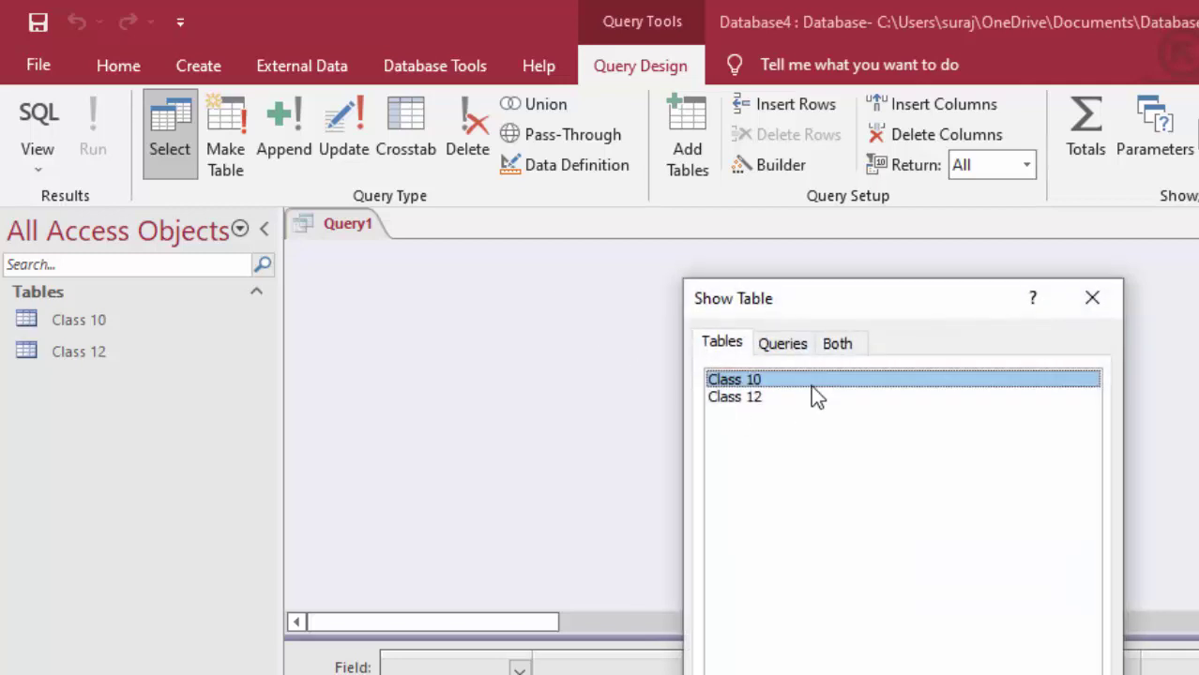
left_click_drag(972, 268, 1123, 193)
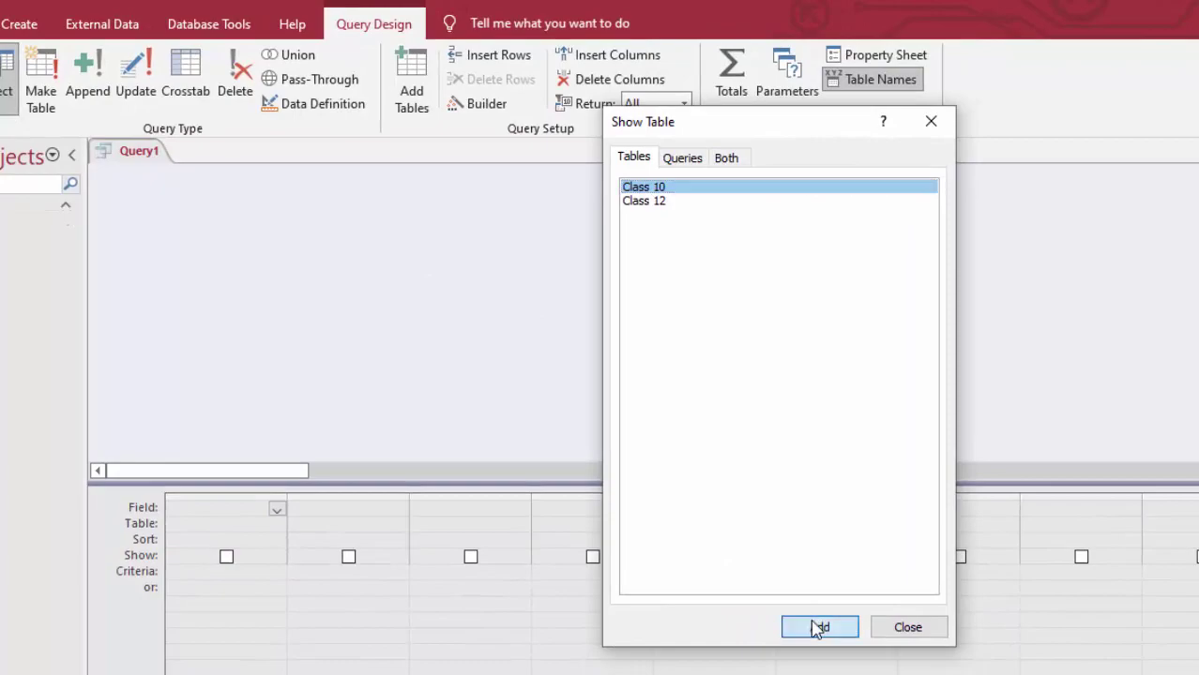
left_click(816, 624)
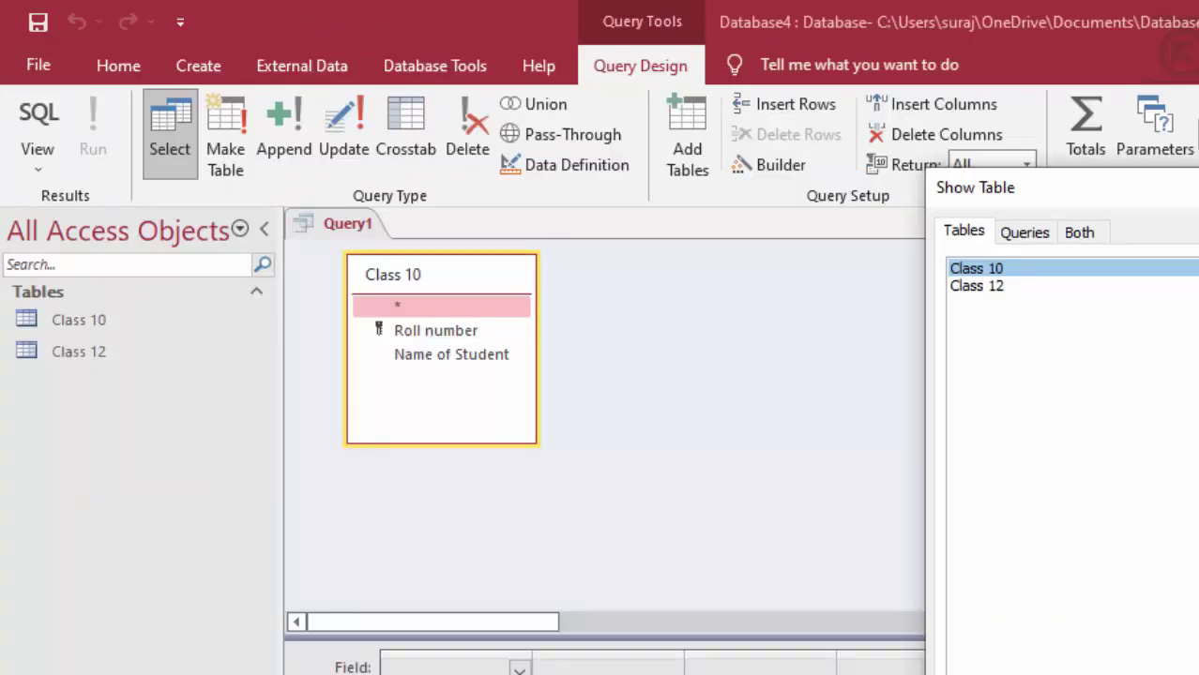
left_click(1107, 662)
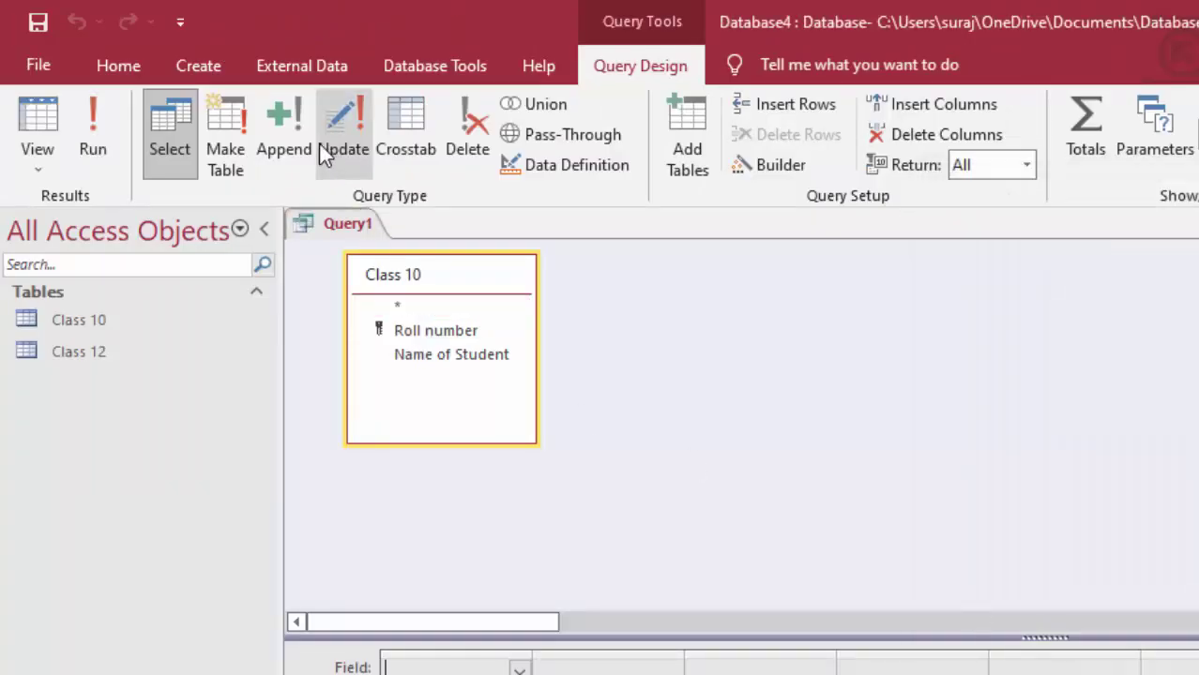
Make it an append query with Class 12 as the destination table
left_click(277, 131)
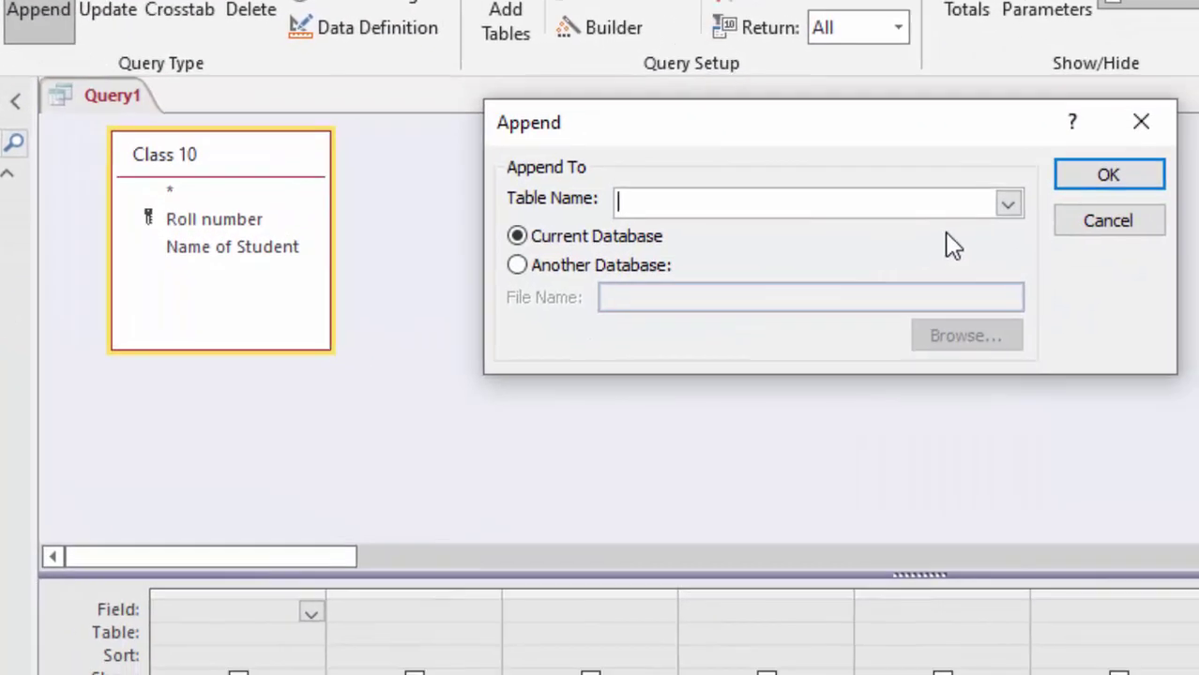
left_click(1007, 207)
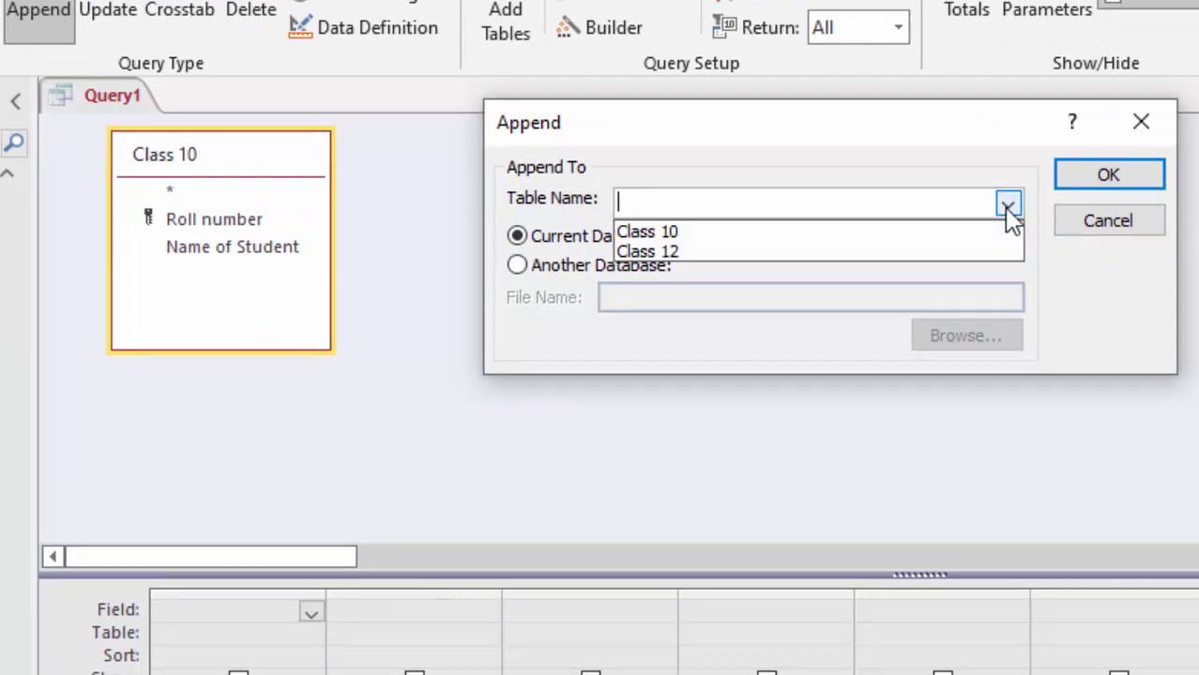
left_click(964, 248)
left_click(1108, 175)
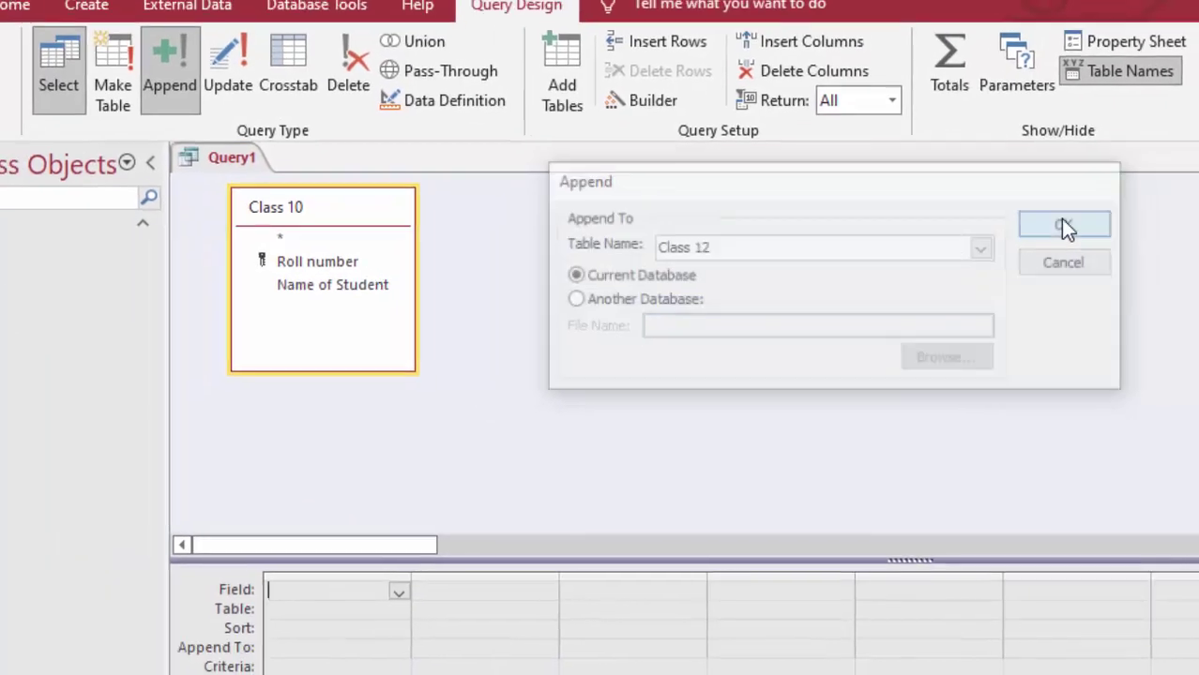
Add Roll number as the first column, appending to Class 12's Roll number
left_click(467, 543)
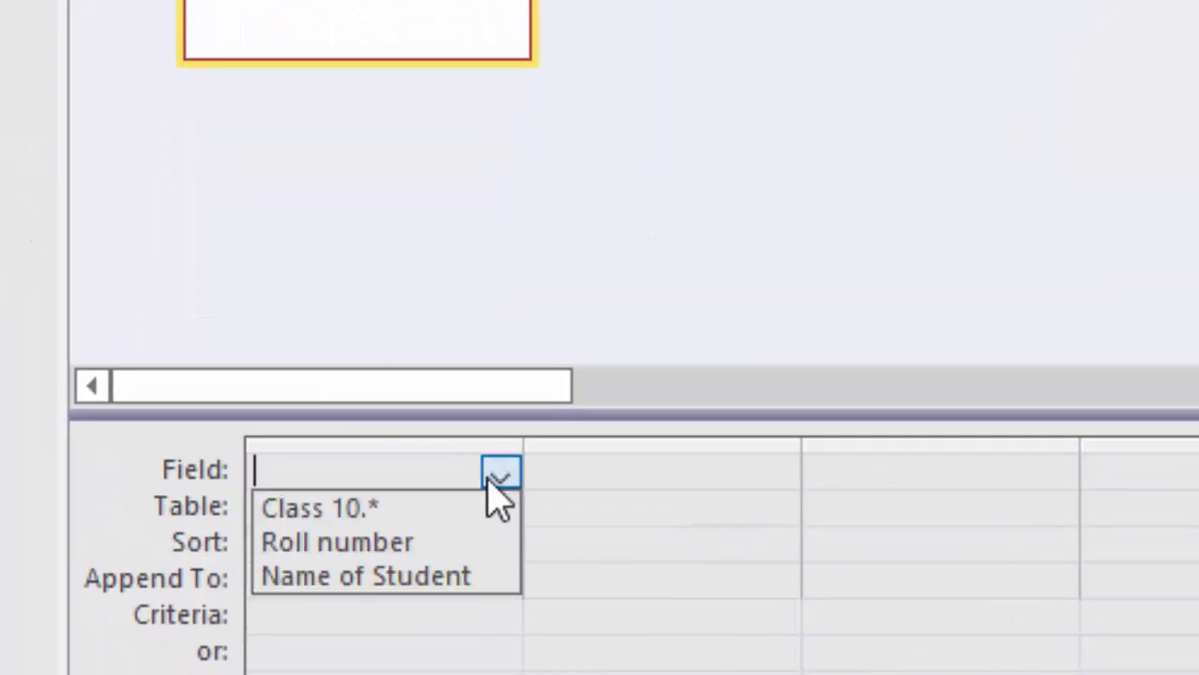
left_click(399, 544)
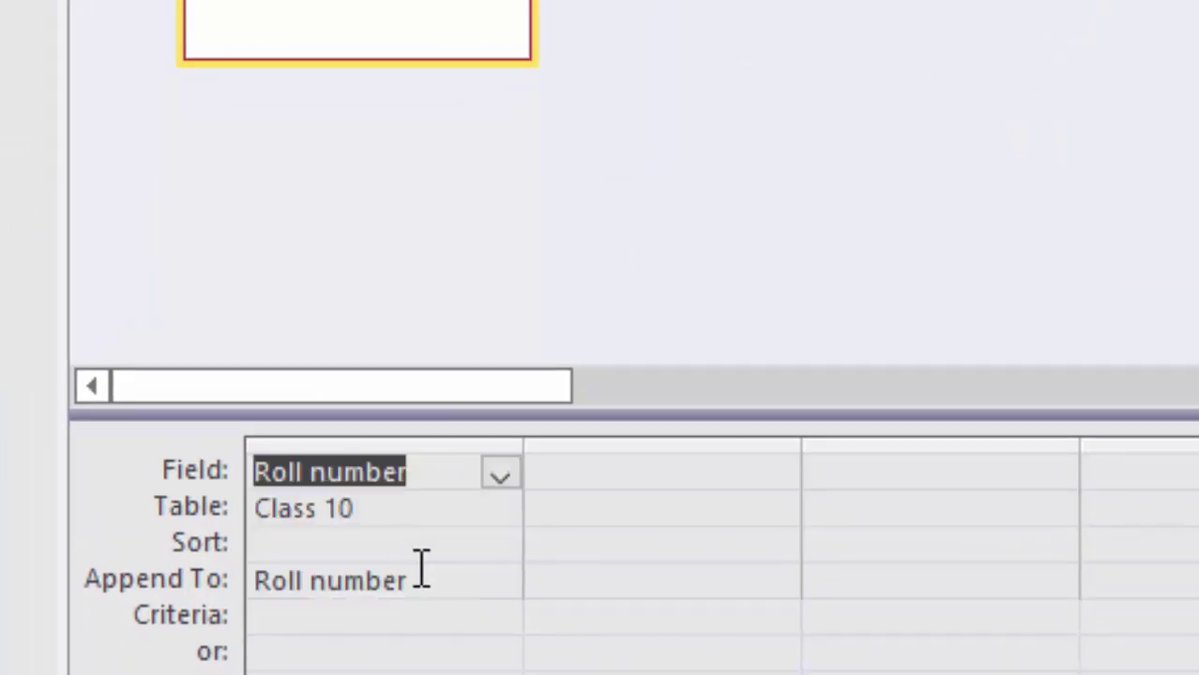
left_click(483, 586)
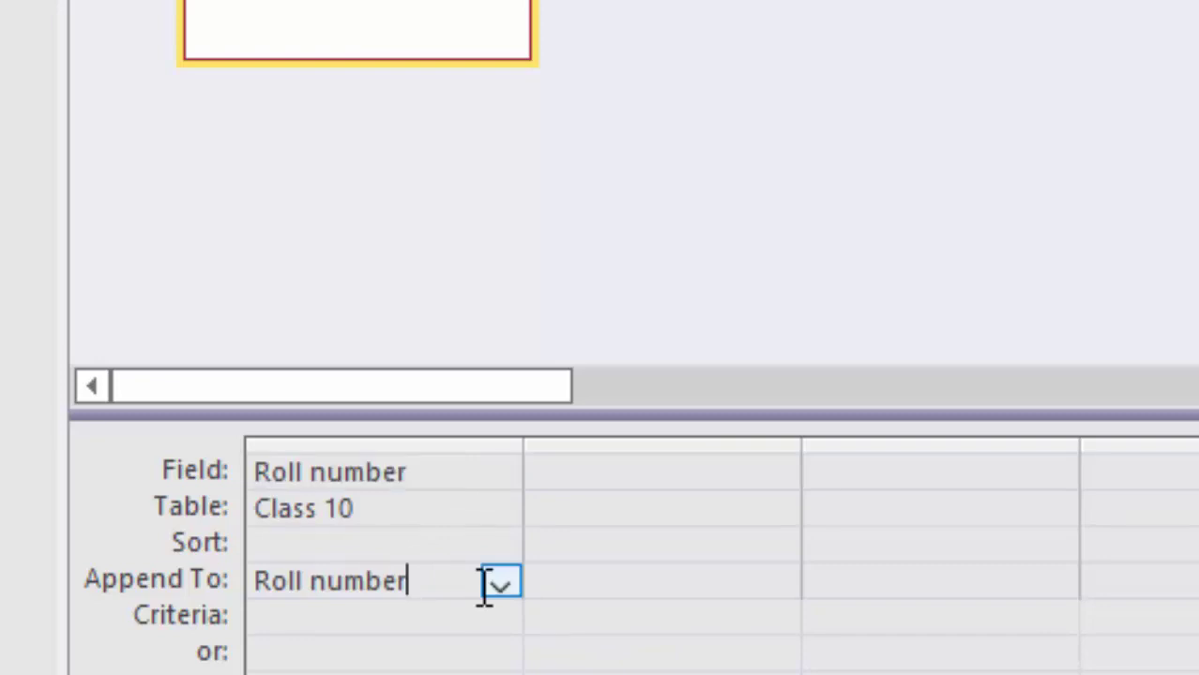
left_click(501, 584)
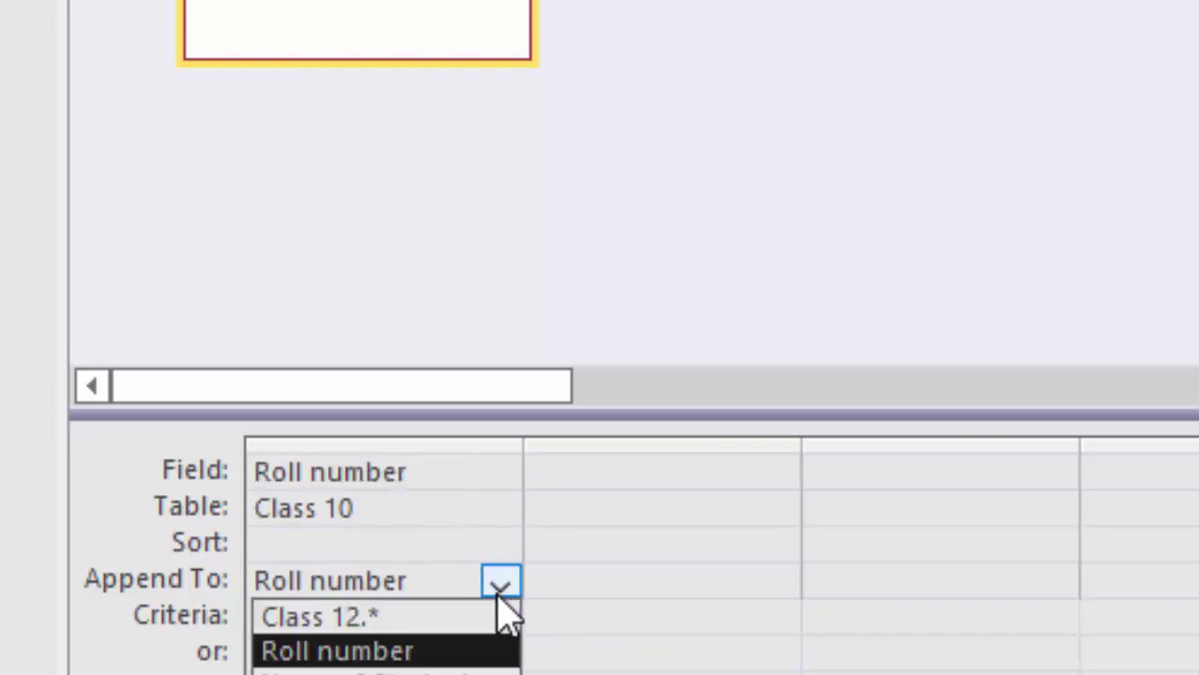
left_click(480, 651)
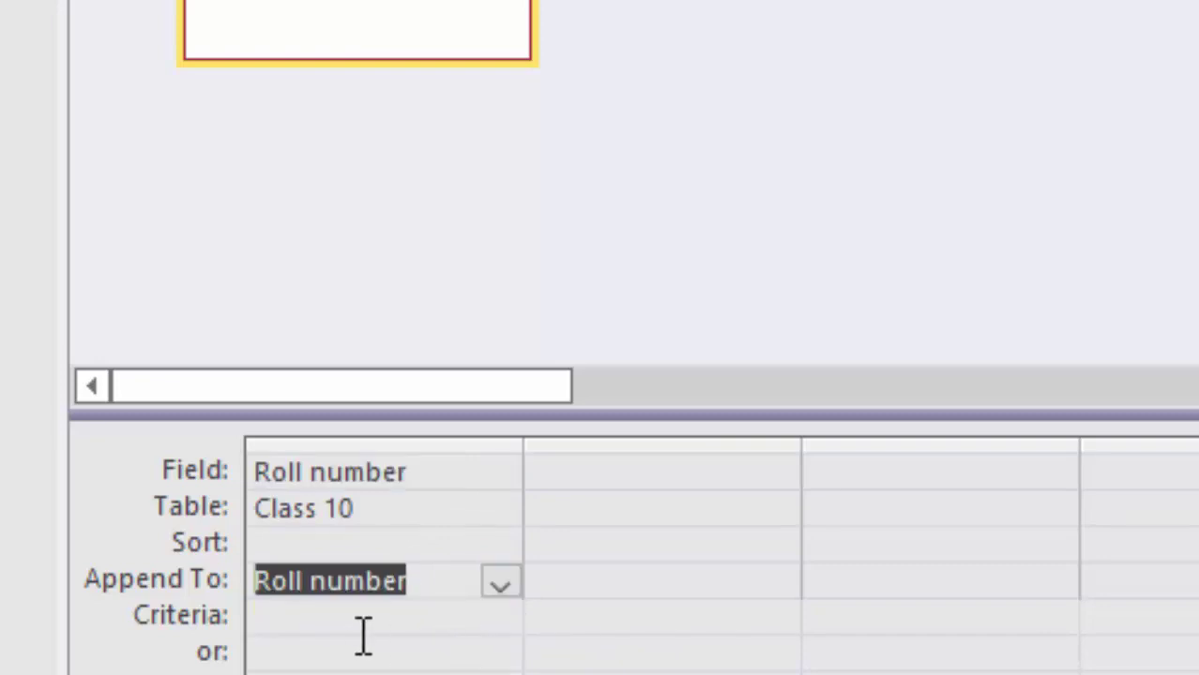
Add Name of Student as the second column, appending to Name of Student
left_click(598, 469)
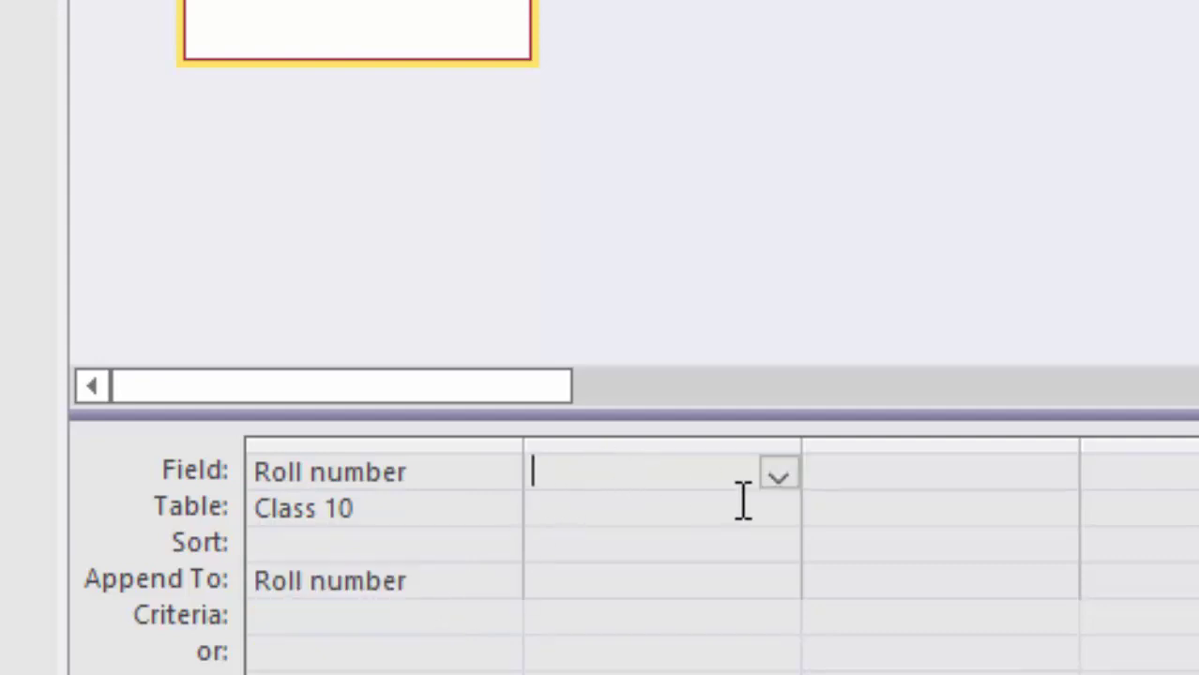
left_click(777, 477)
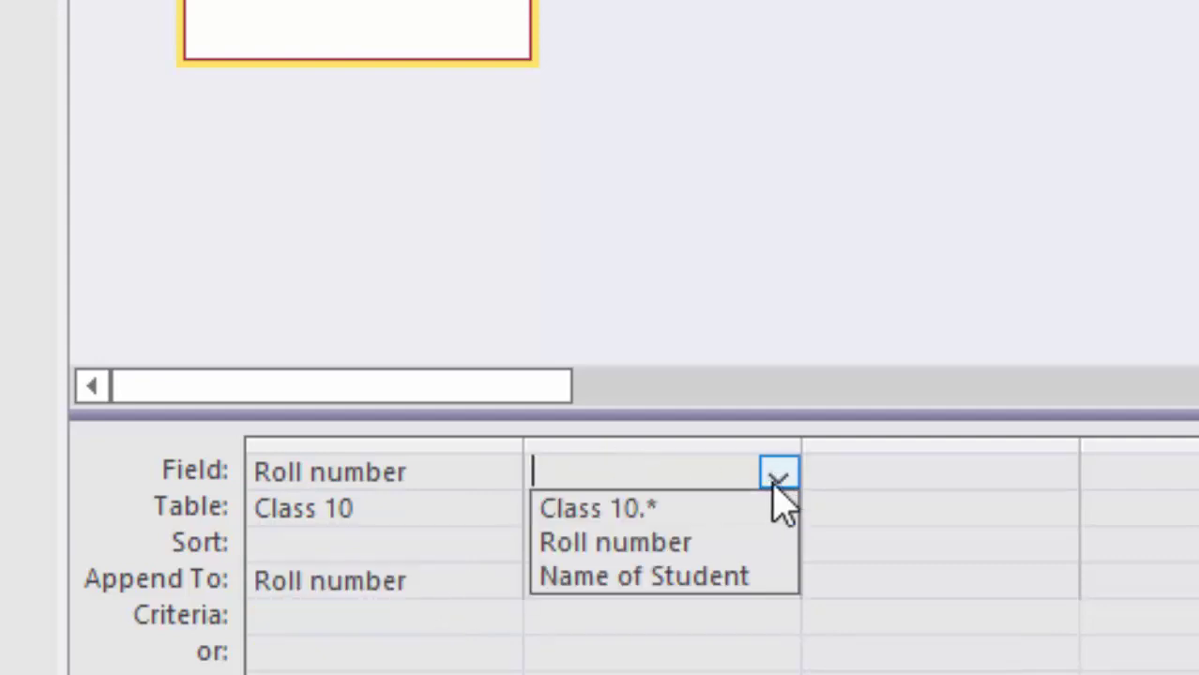
left_click(722, 577)
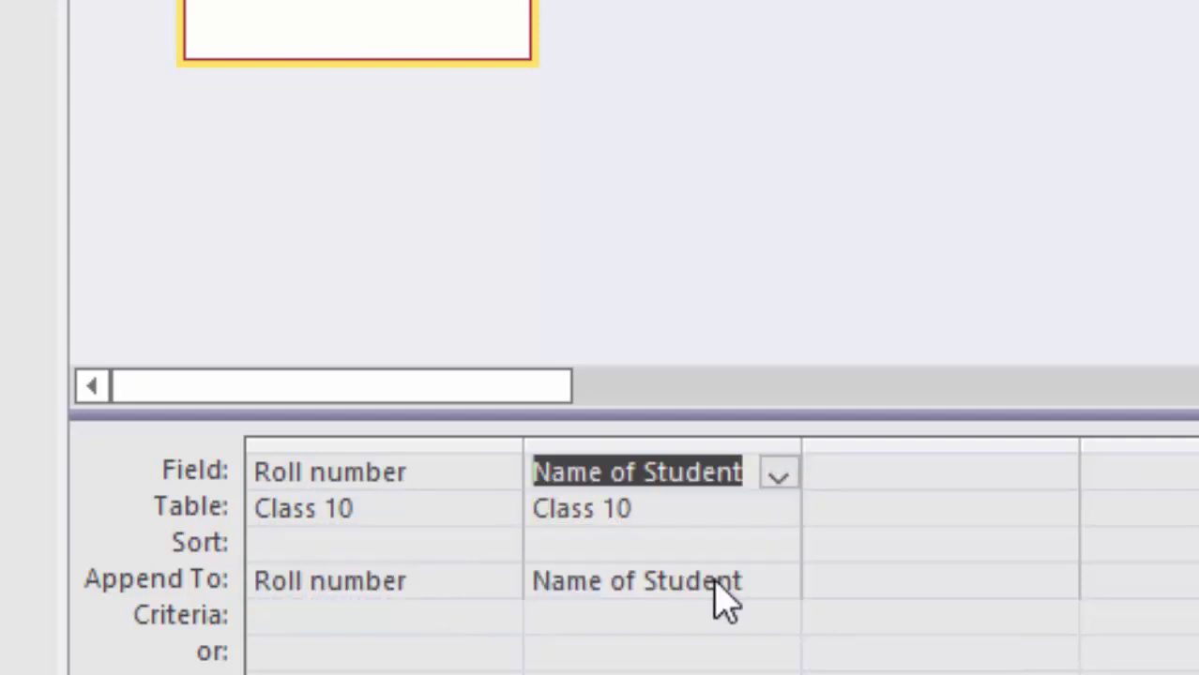
left_click(779, 584)
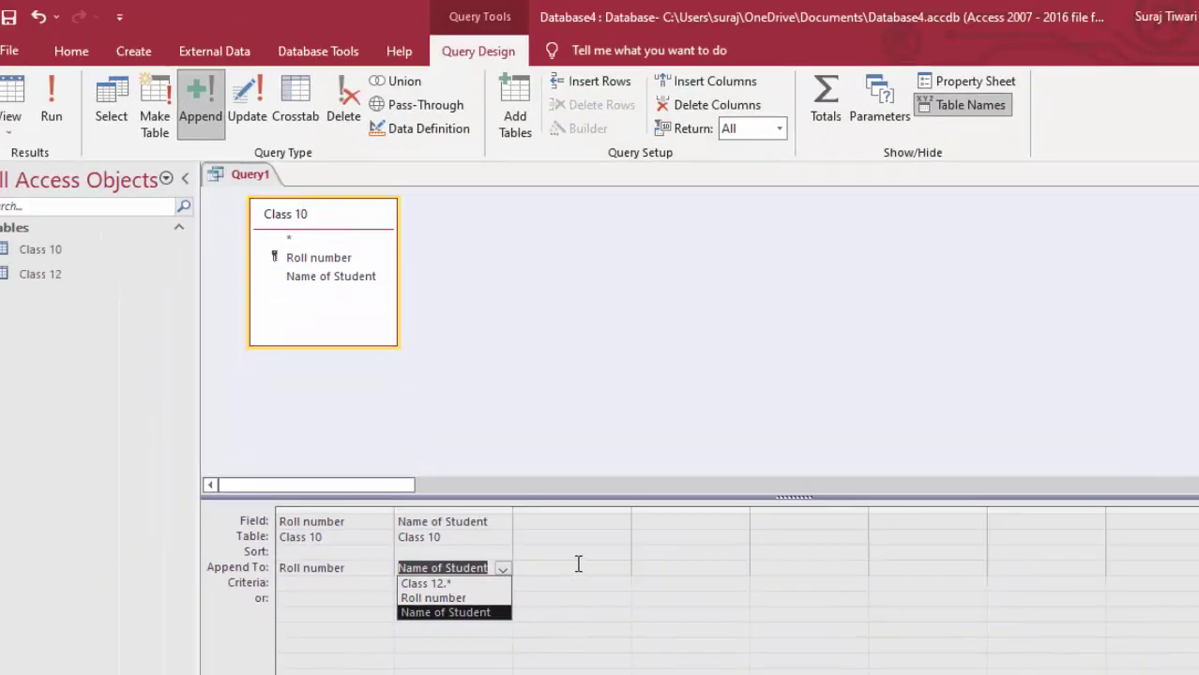
left_click(578, 564)
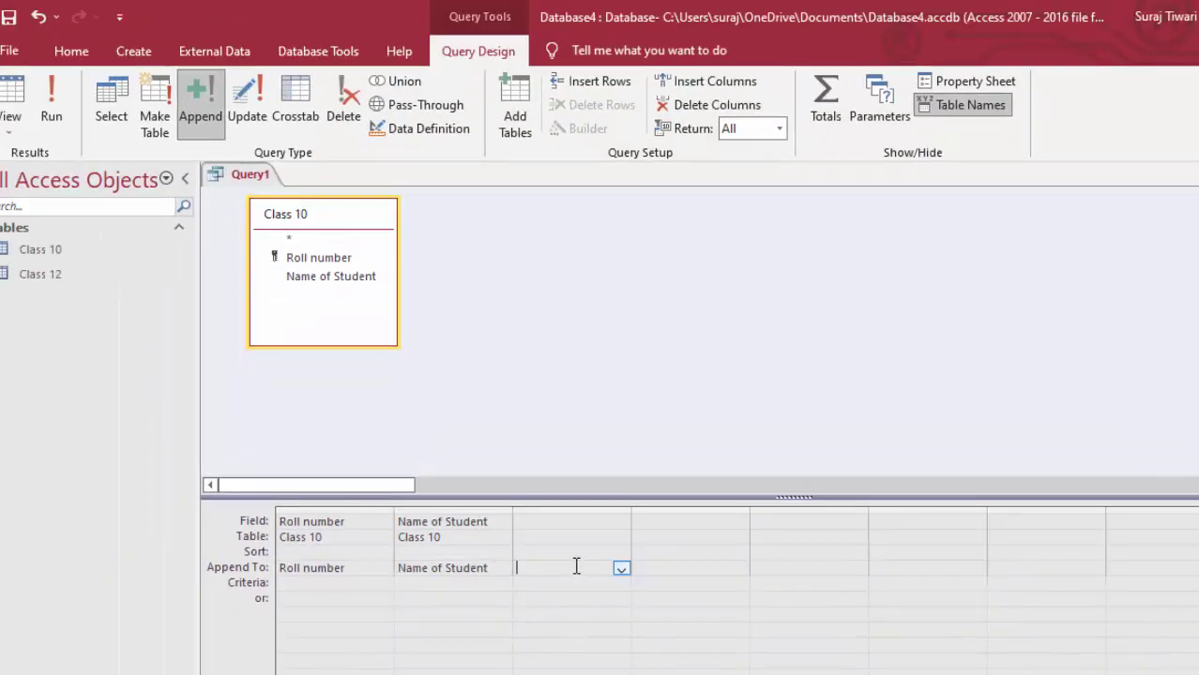
Run the append query, confirm appending the 6 rows, and select the Class 12 table
left_click(66, 127)
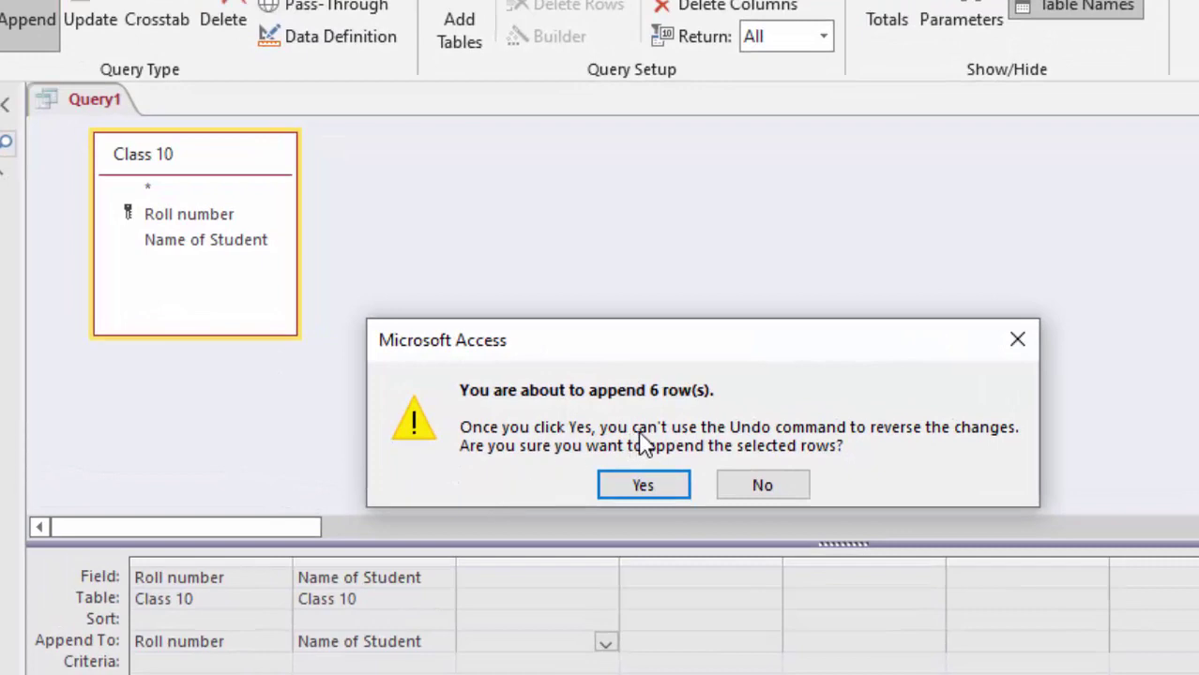
left_click(653, 489)
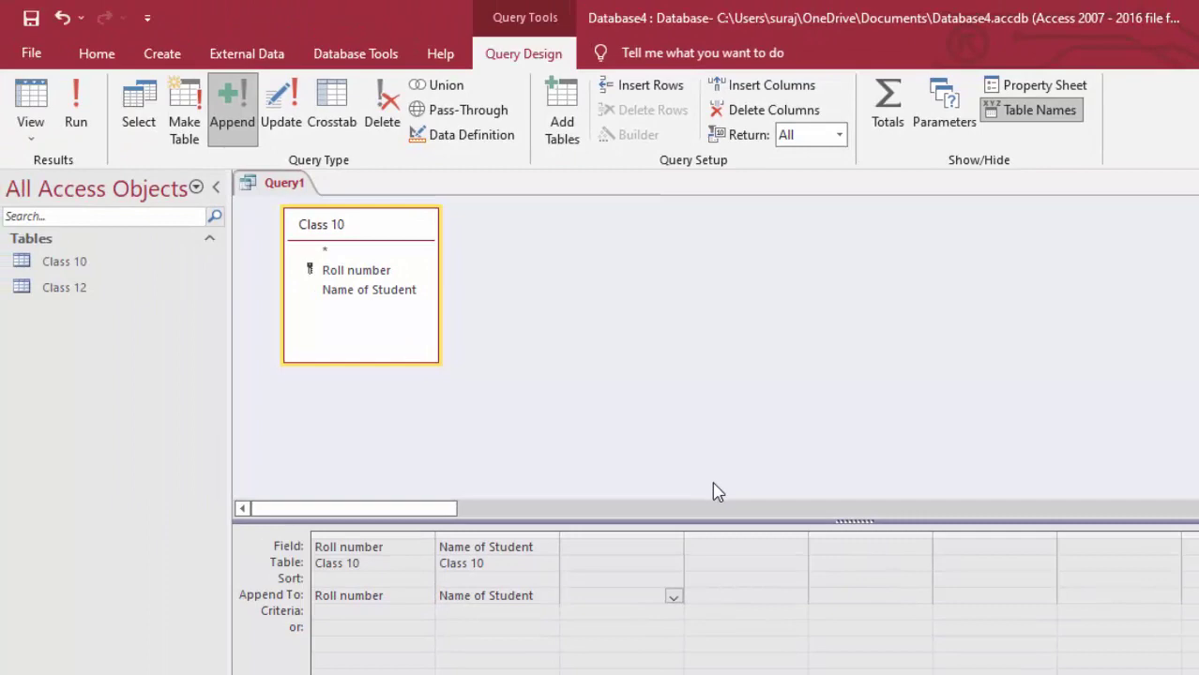
left_click(106, 298)
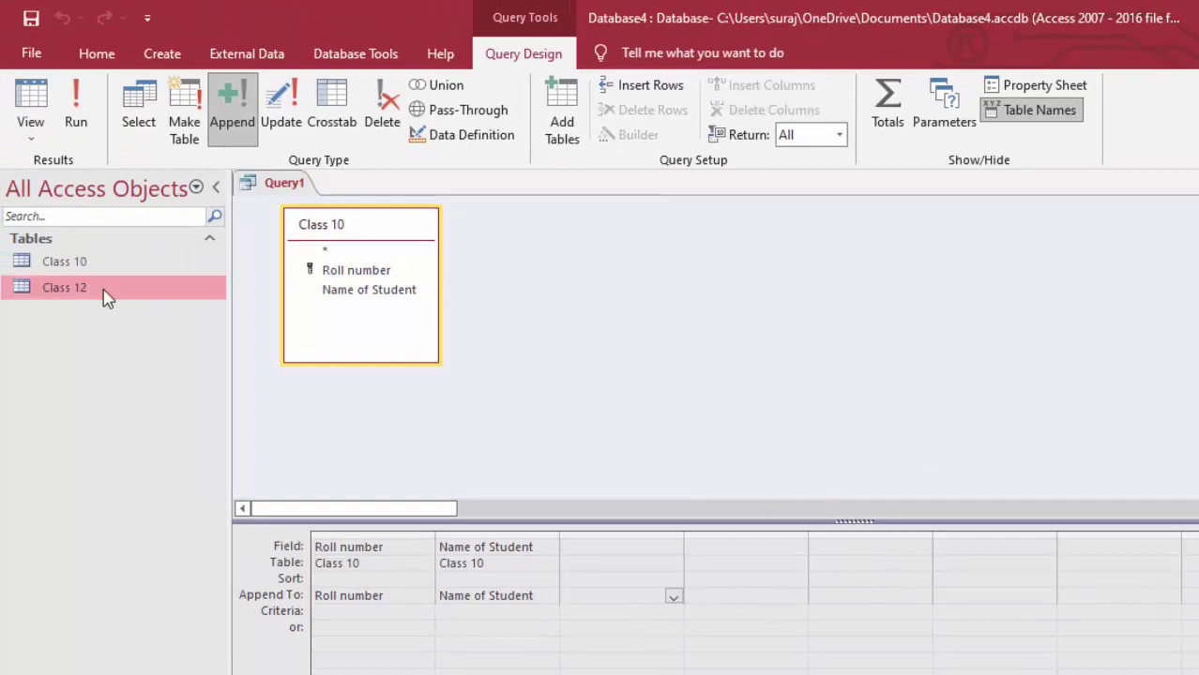
Open Class 12 in Datasheet view and inspect the appended rows above record 1001
right_click(106, 297)
left_click(131, 306)
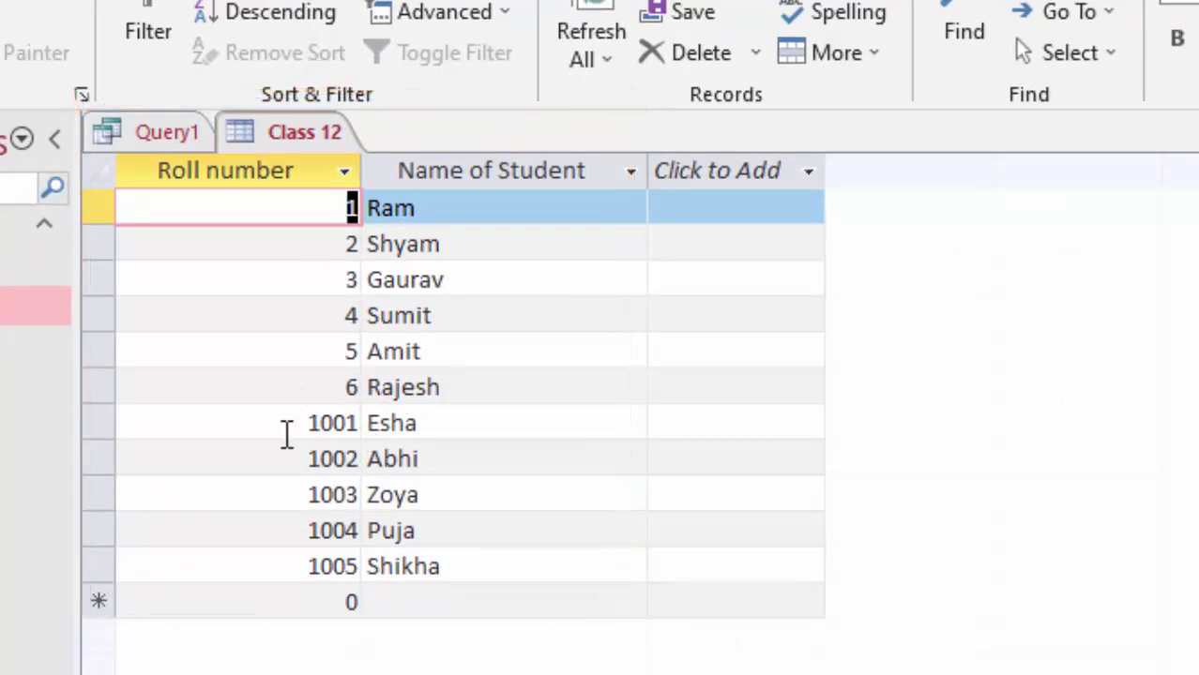
left_click_drag(286, 423, 435, 413)
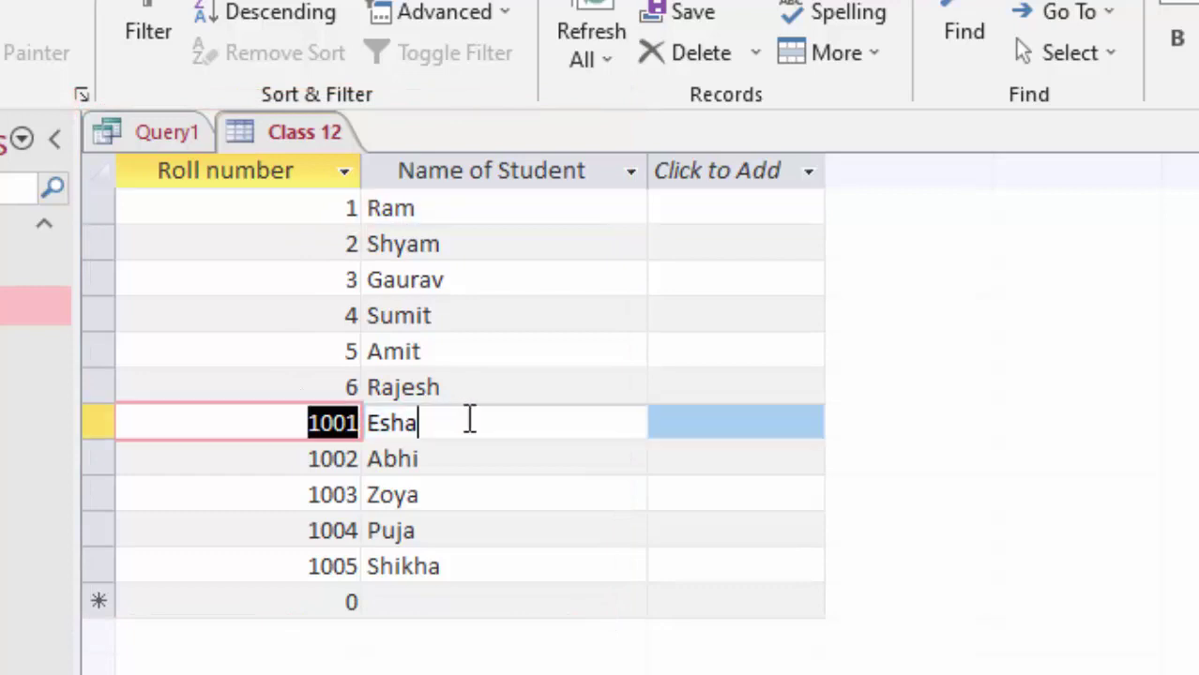
key("Tab")
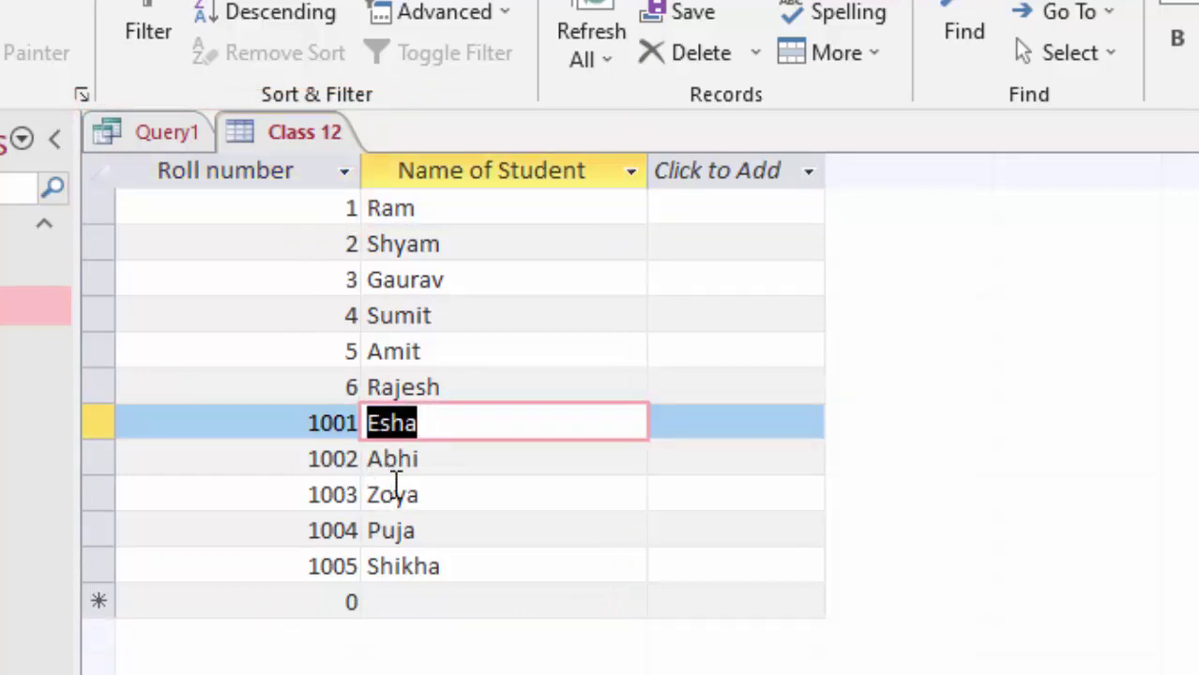